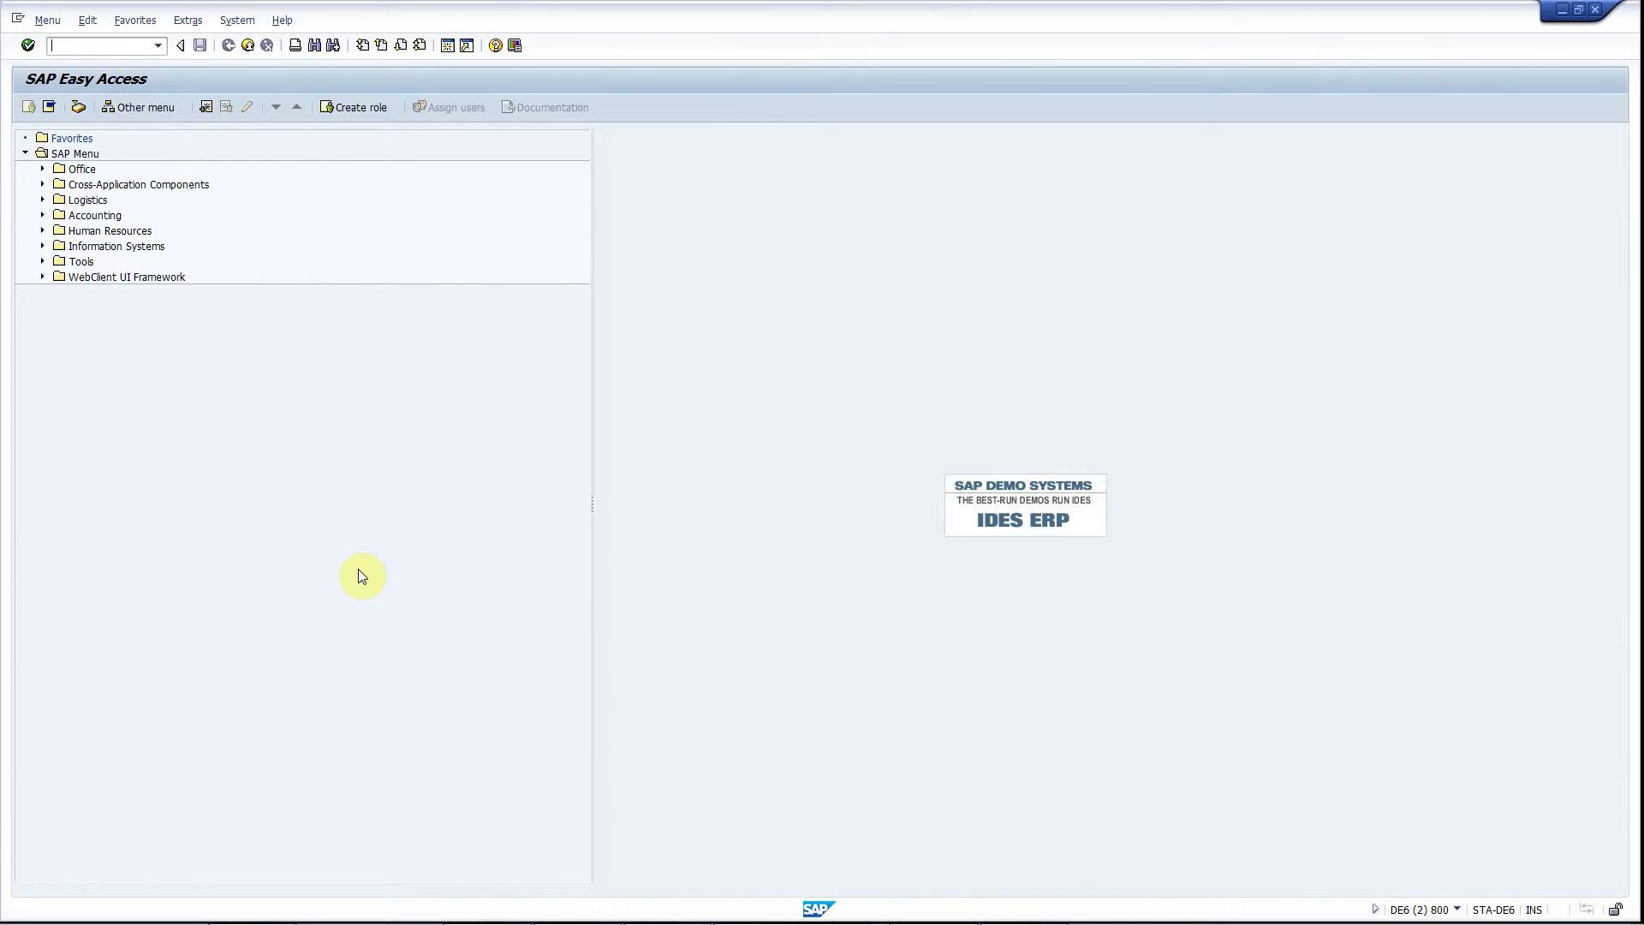
Run MM60 with variant STA_TEST for plants 3000–8000, material type ROH, group 001.
{"action": "type", "text": "mm60"}
{"action": "key", "text": "Return"}
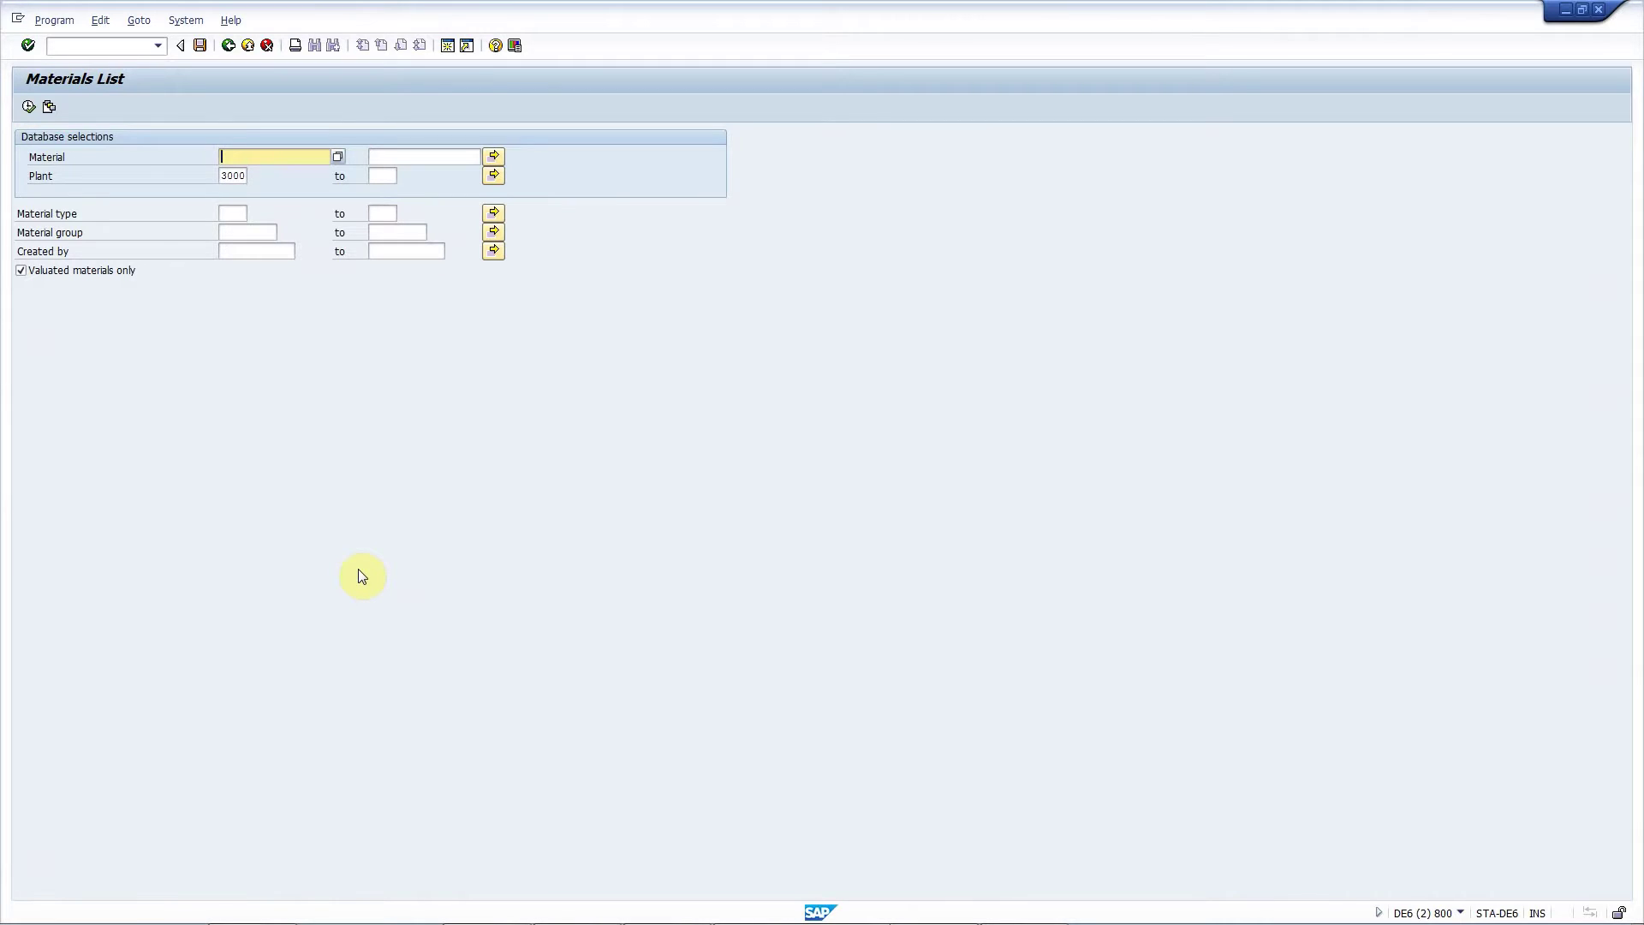
{"action": "key", "text": "shift+F5"}
{"action": "key", "text": "Down"}
{"action": "key", "text": "Down"}
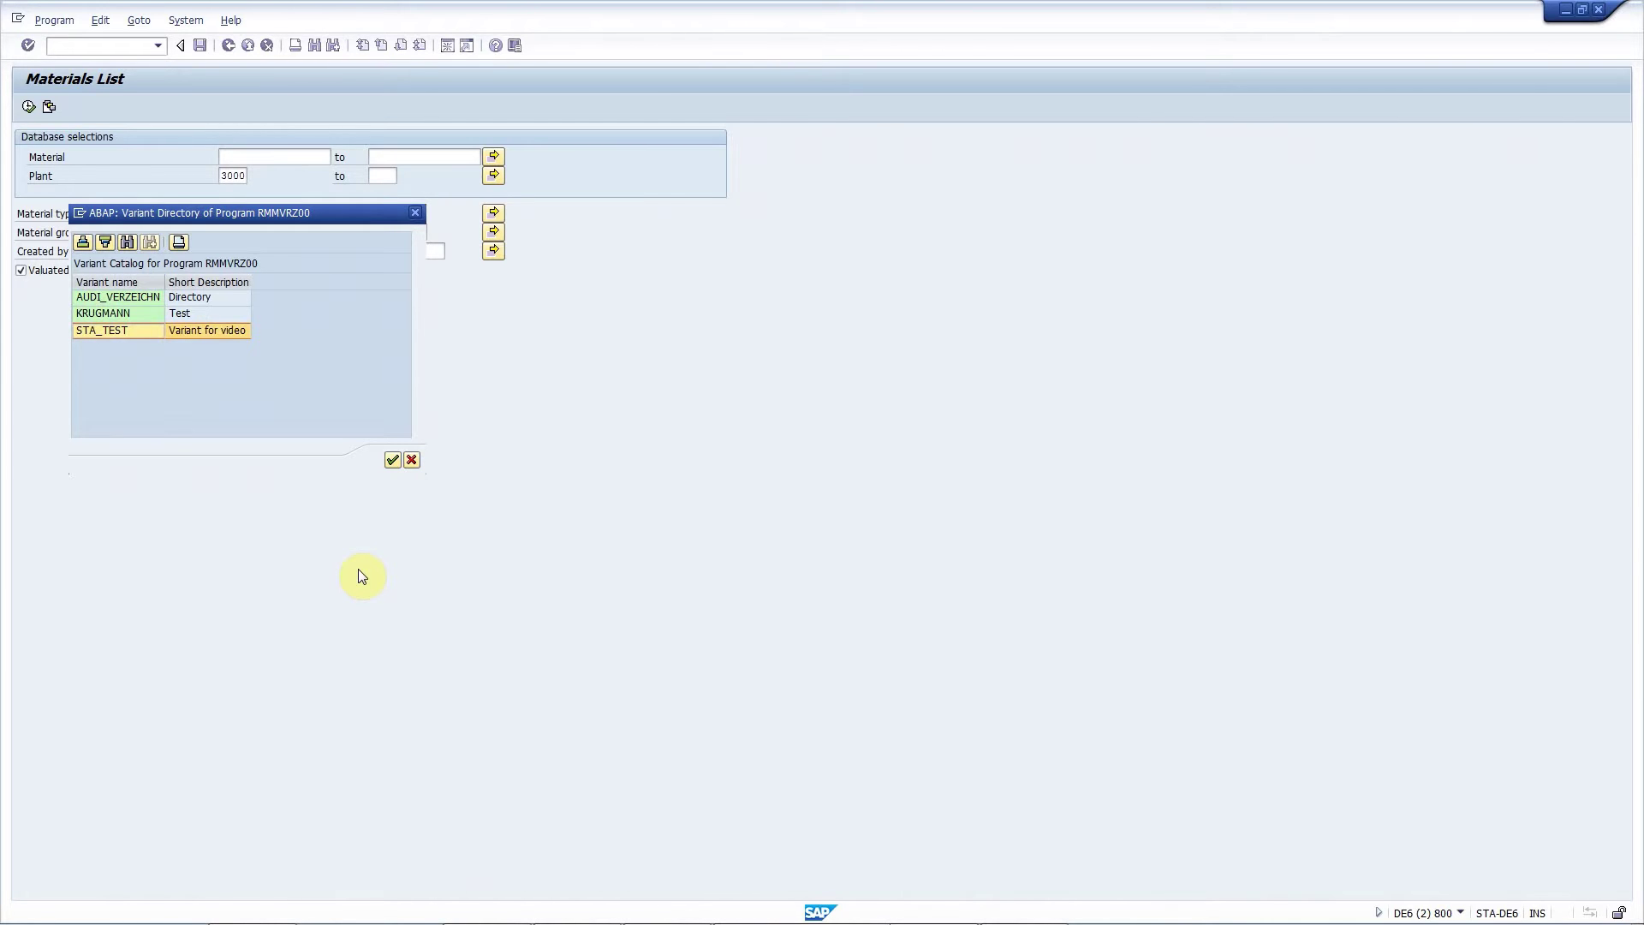
{"action": "key", "text": "Return"}
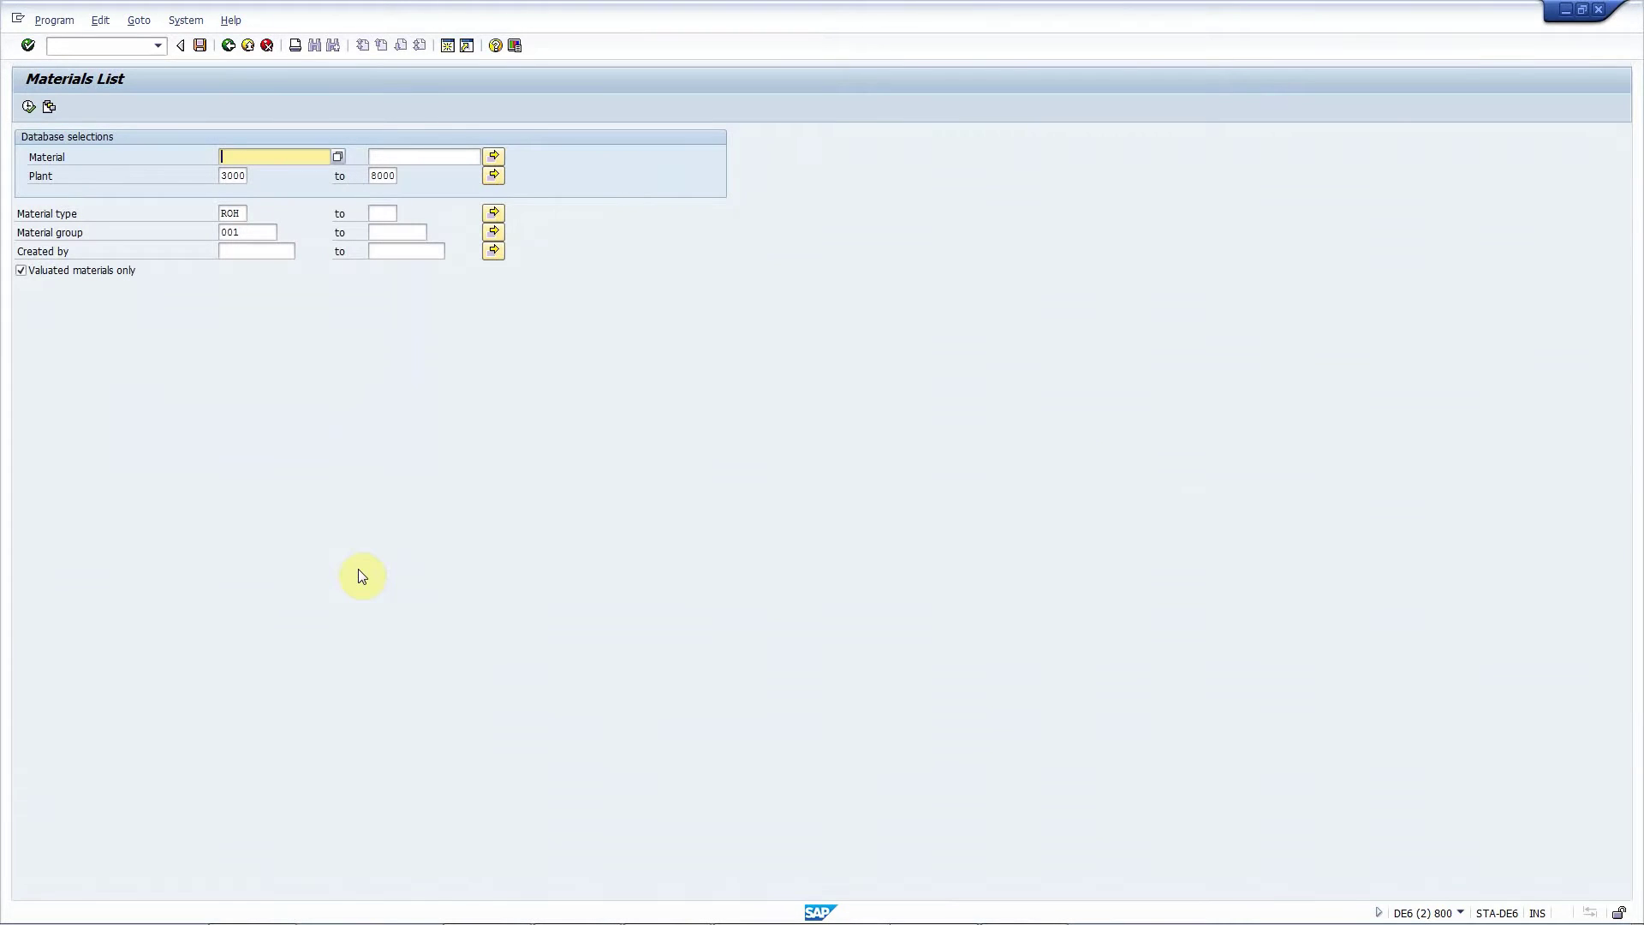
{"action": "key", "text": "F8"}
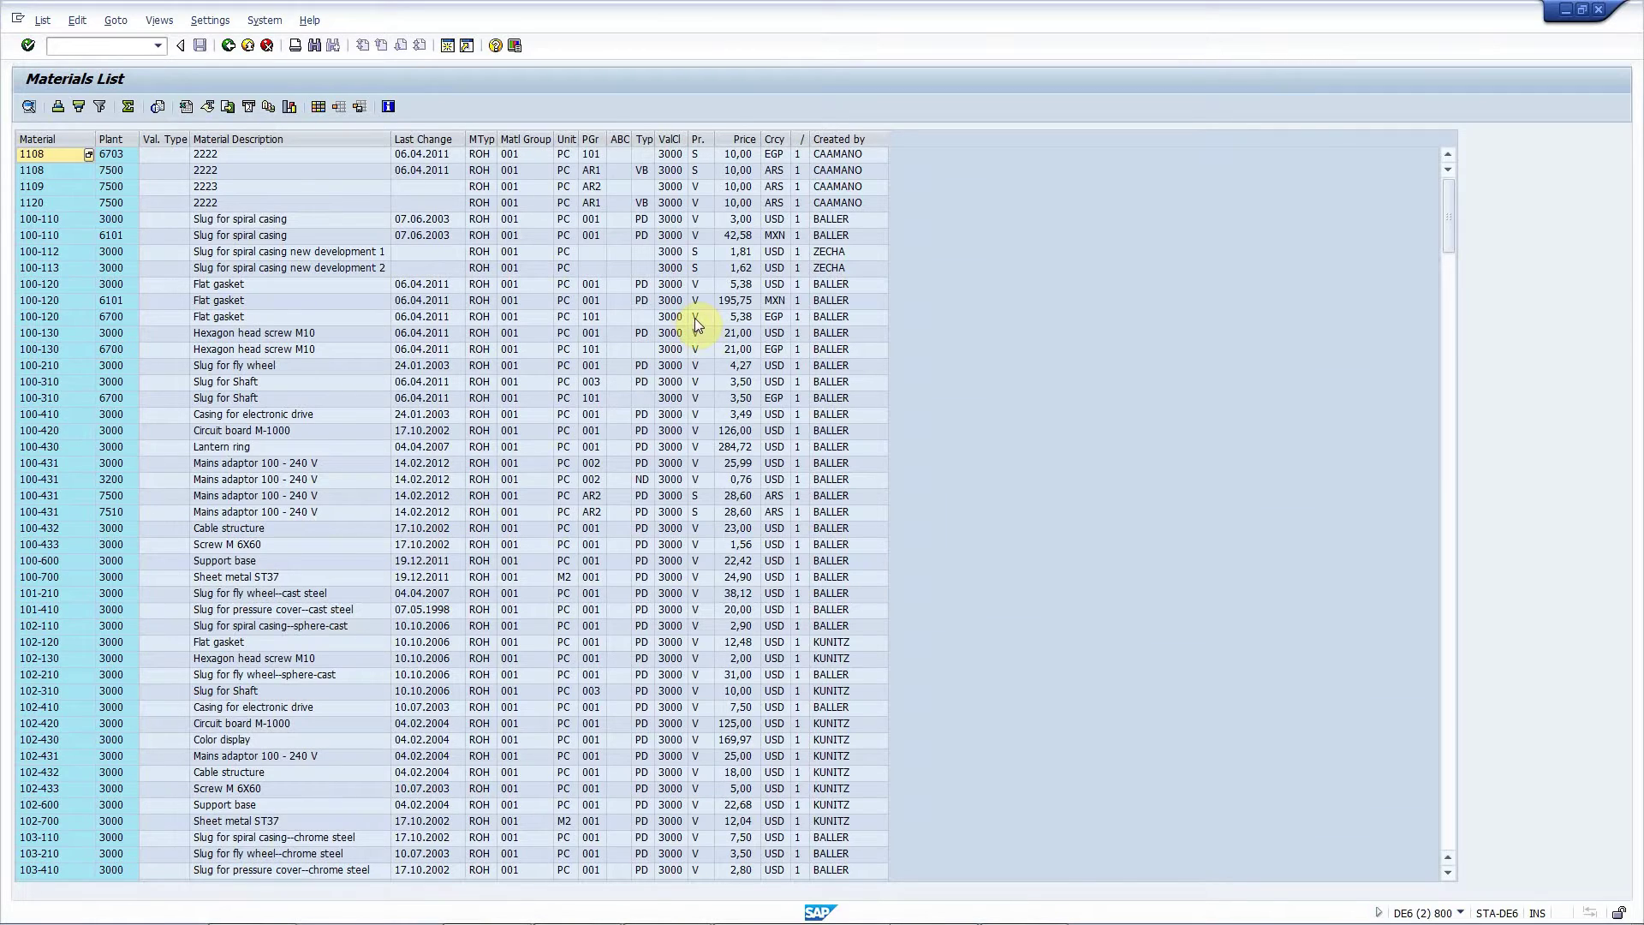
Total the Price column per currency and widen it so totals like 65.389,85 USD show fully.
{"action": "left_click", "coordinate": [738, 141]}
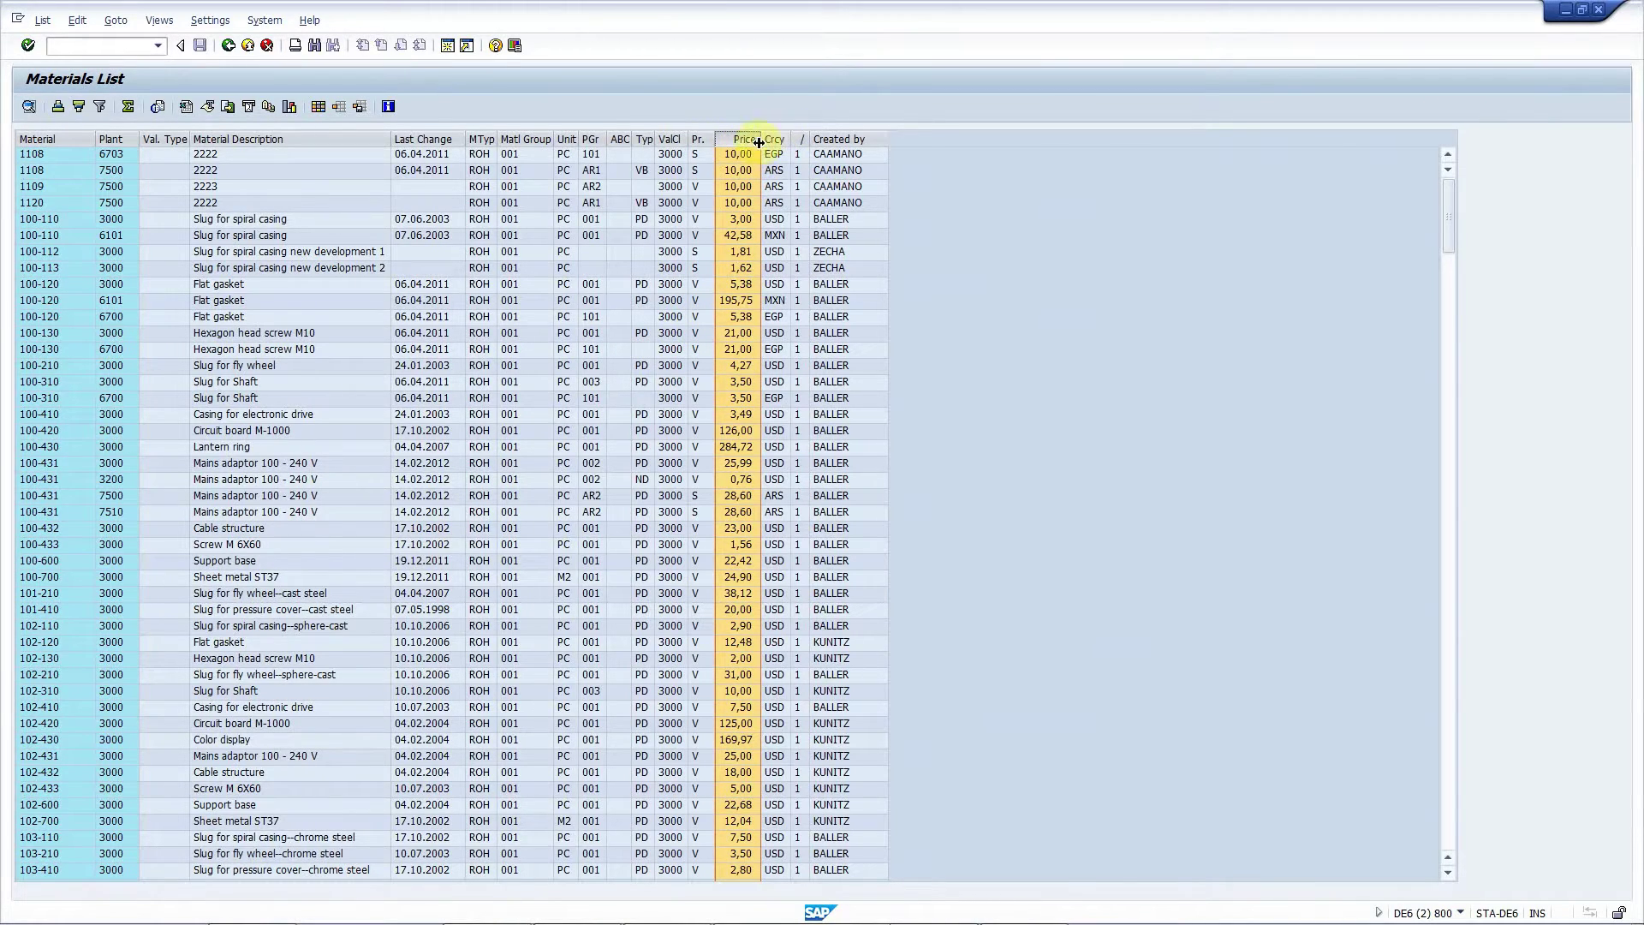
{"action": "left_click", "coordinate": [128, 106]}
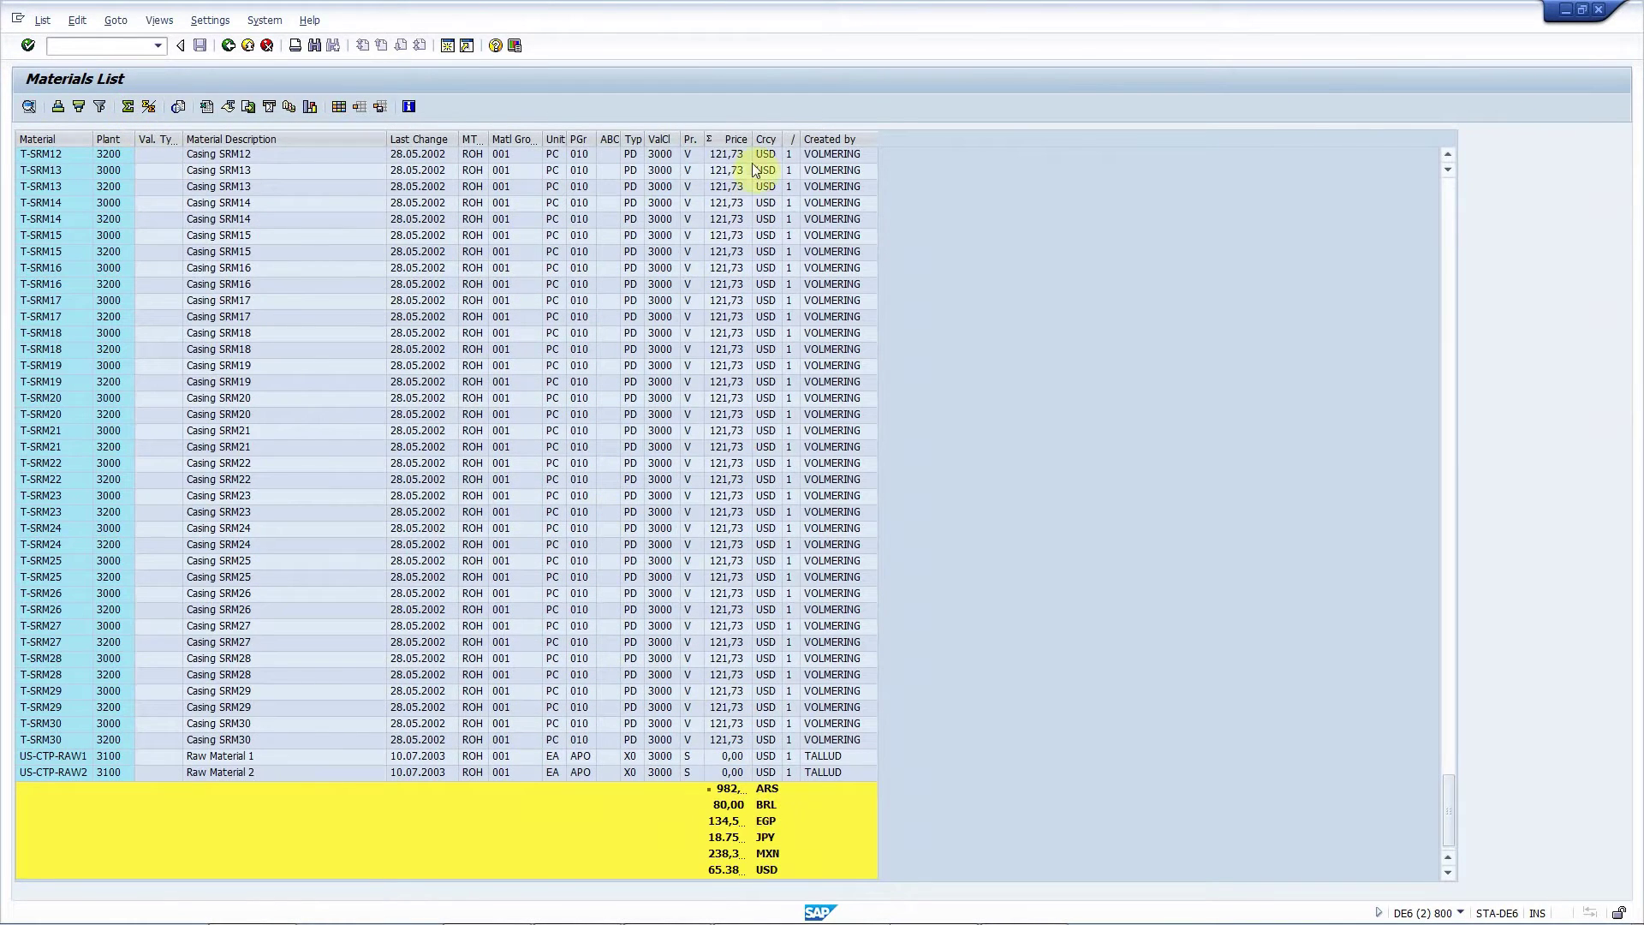
{"action": "double_click", "coordinate": [751, 135]}
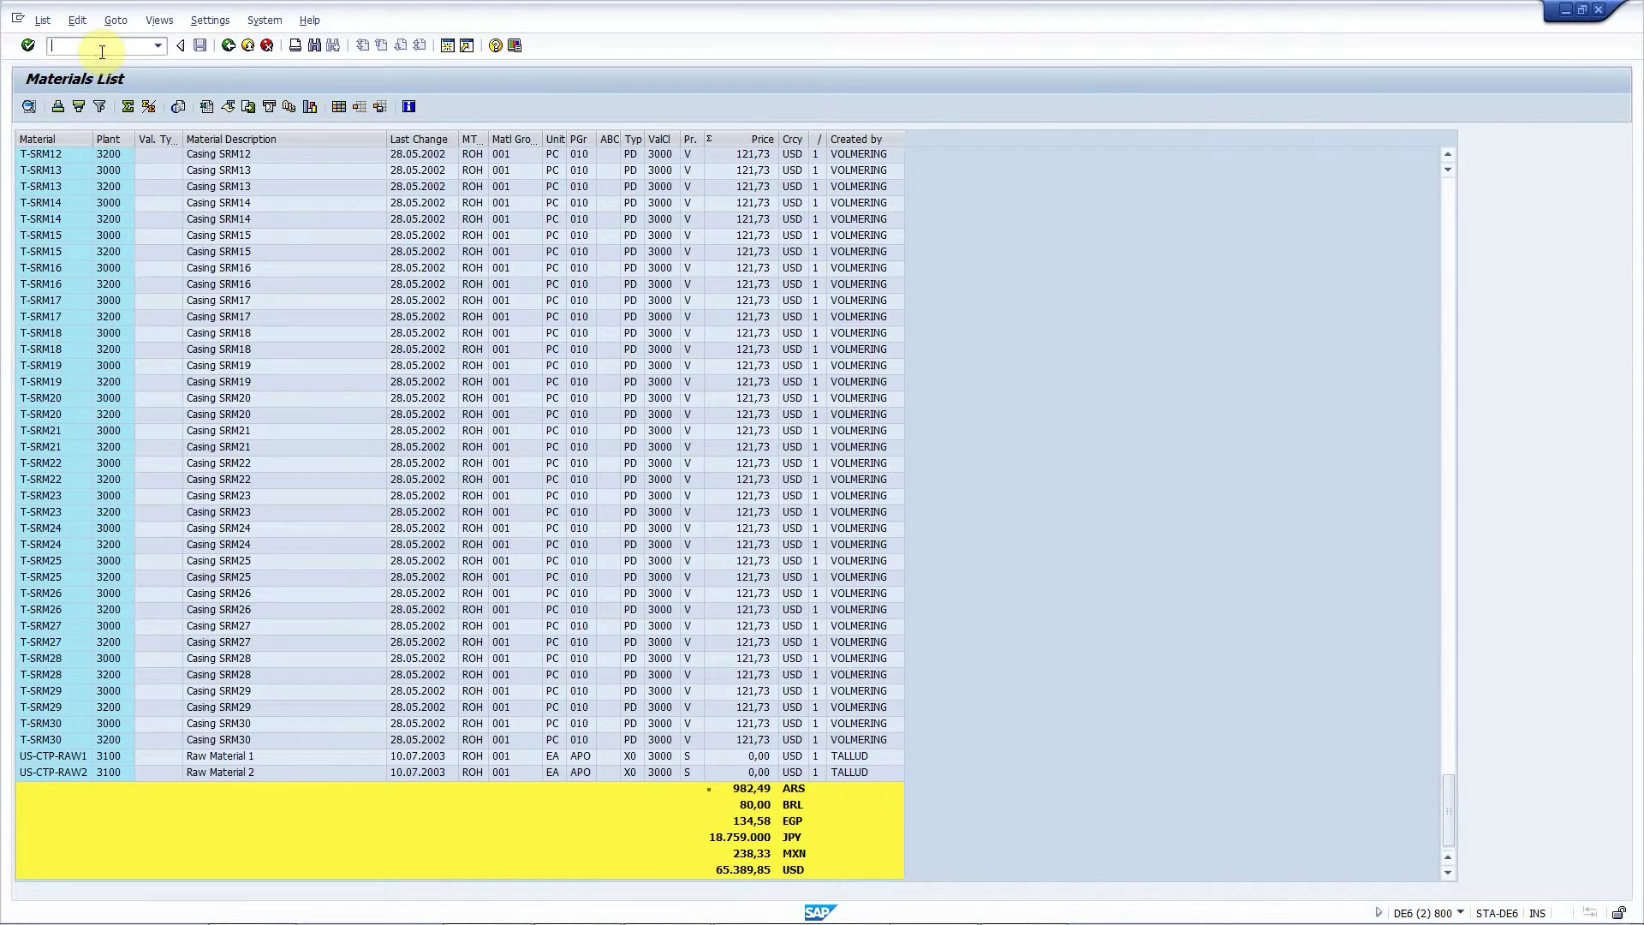
Turn on administrator mode with /n/staae/admin_on and acknowledge the confirmation.
{"action": "type", "text": "/n/staae/admin_on"}
{"action": "key", "text": "Return"}
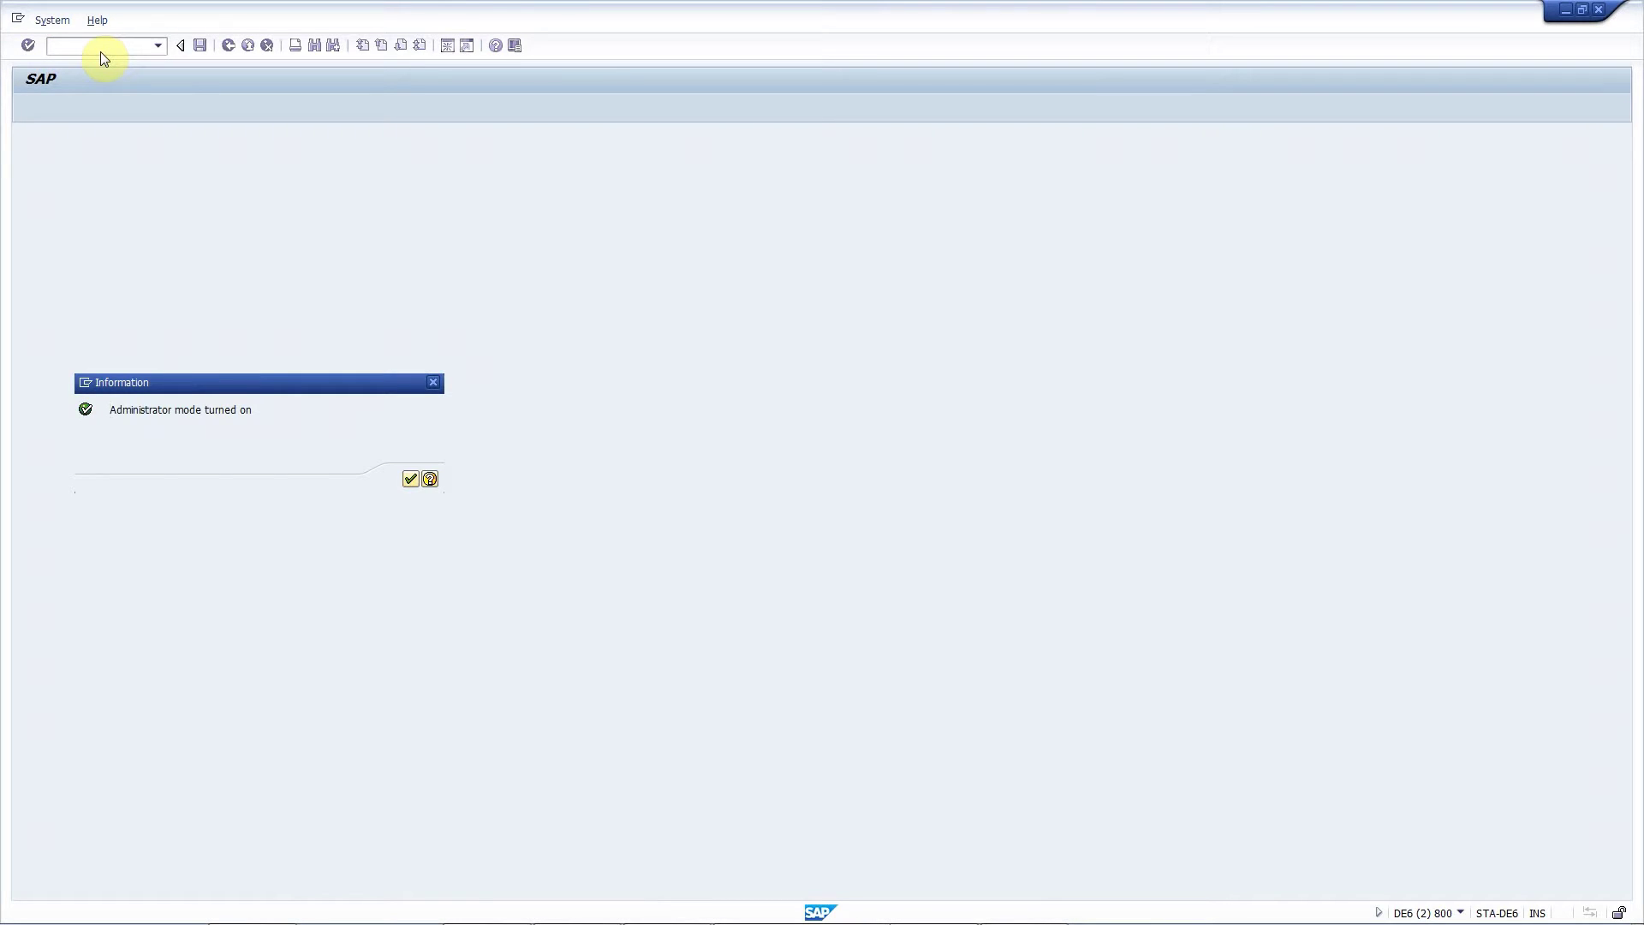
{"action": "key", "text": "Return"}
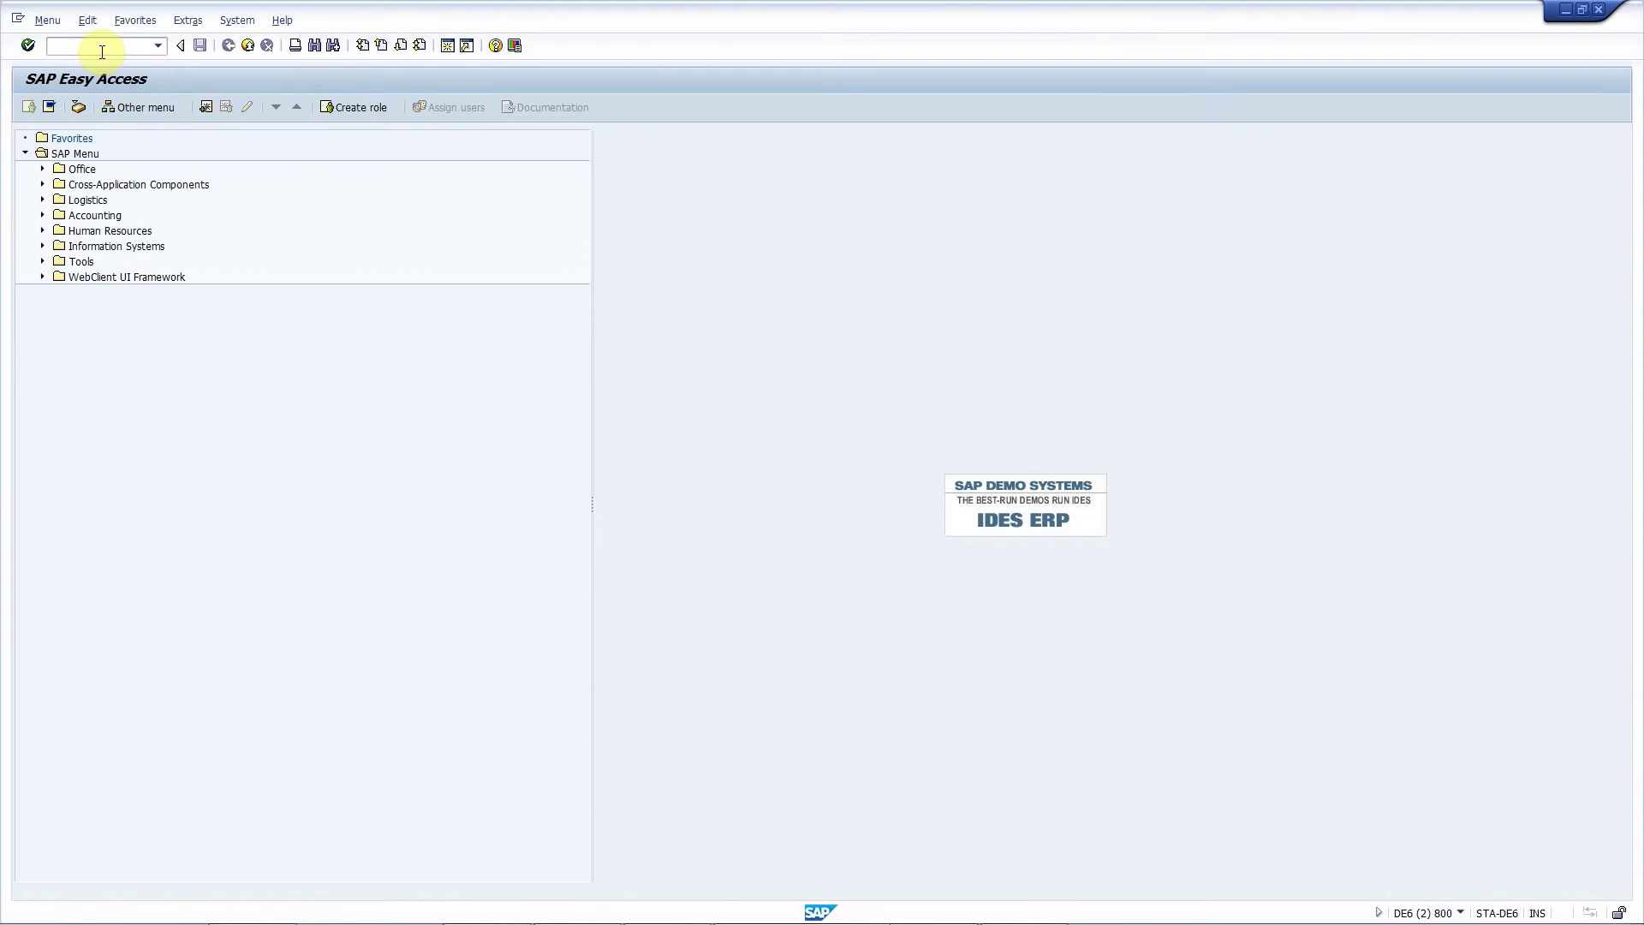
Rerun MM60 from the saved variant for plants 3000–8000, type ROH, group 001.
{"action": "type", "text": "mm60"}
{"action": "key", "text": "Return"}
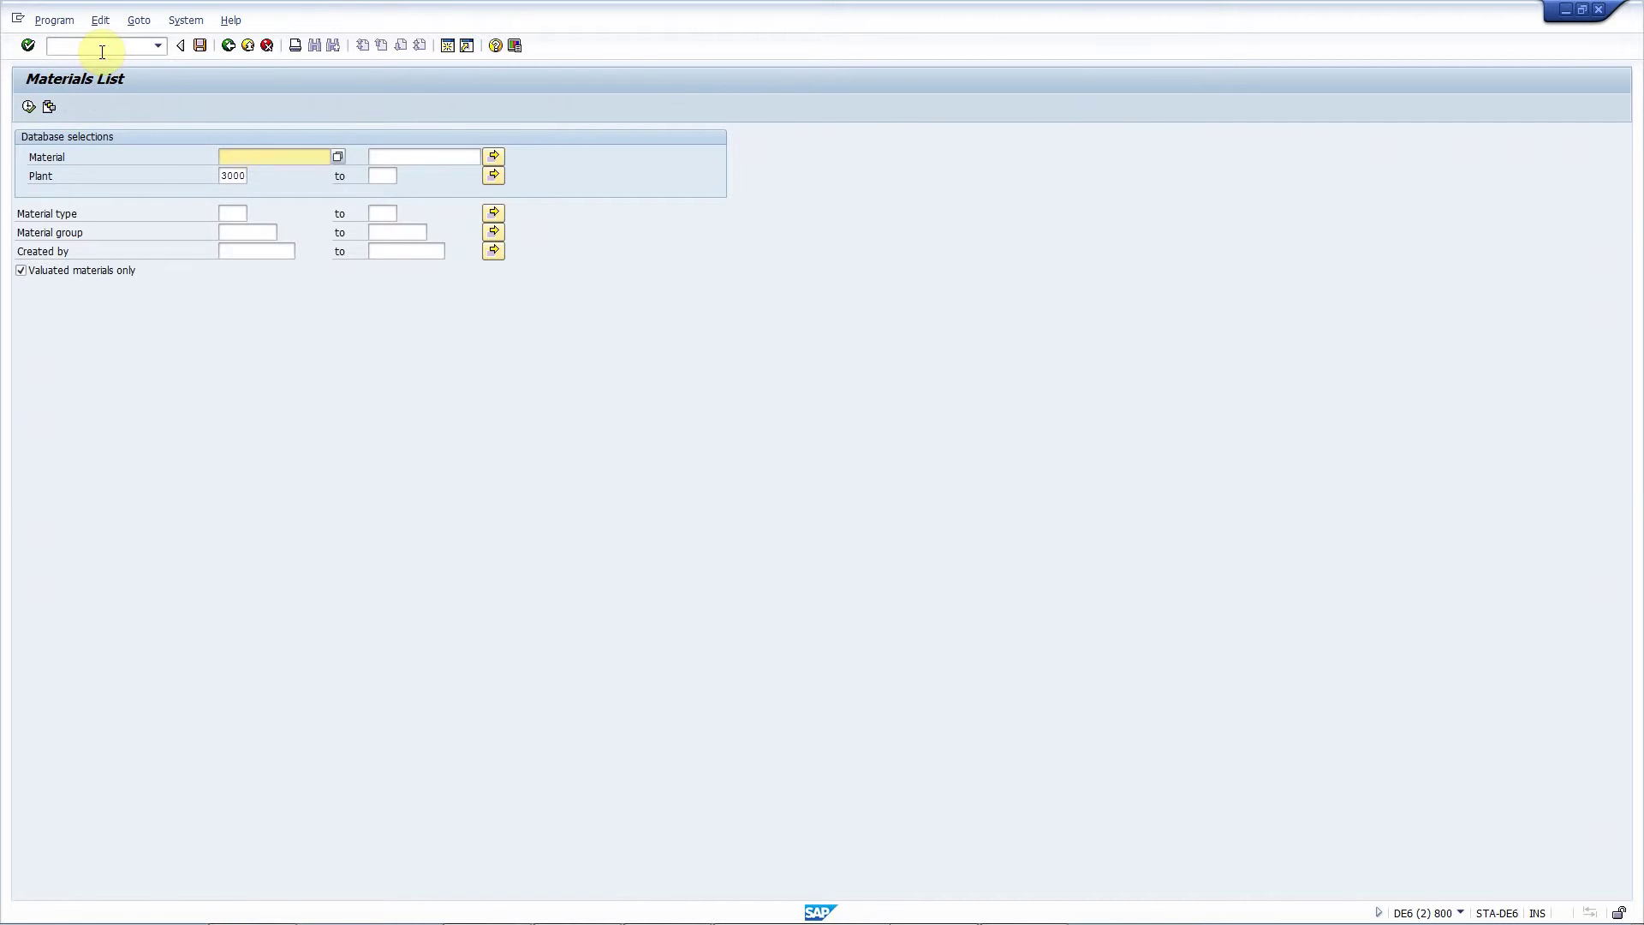
{"action": "key", "text": "shift+F5"}
{"action": "key", "text": "Return"}
{"action": "key", "text": "F8"}
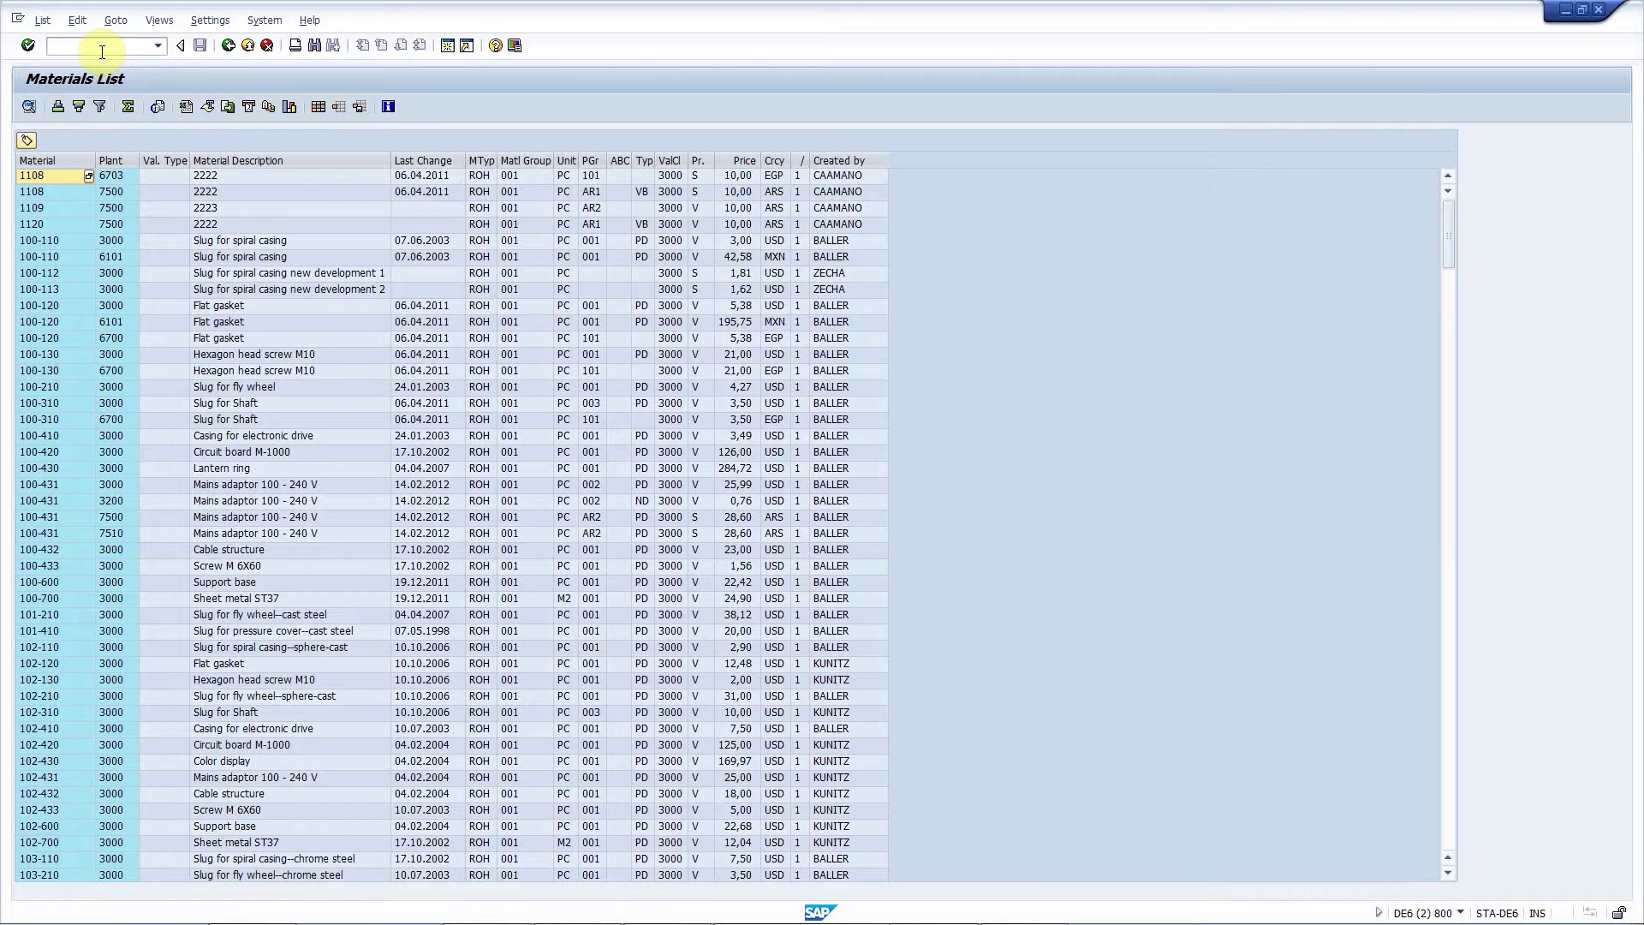
Tick Add row level log in datasource 222 settings and save them.
{"action": "left_click", "coordinate": [25, 141]}
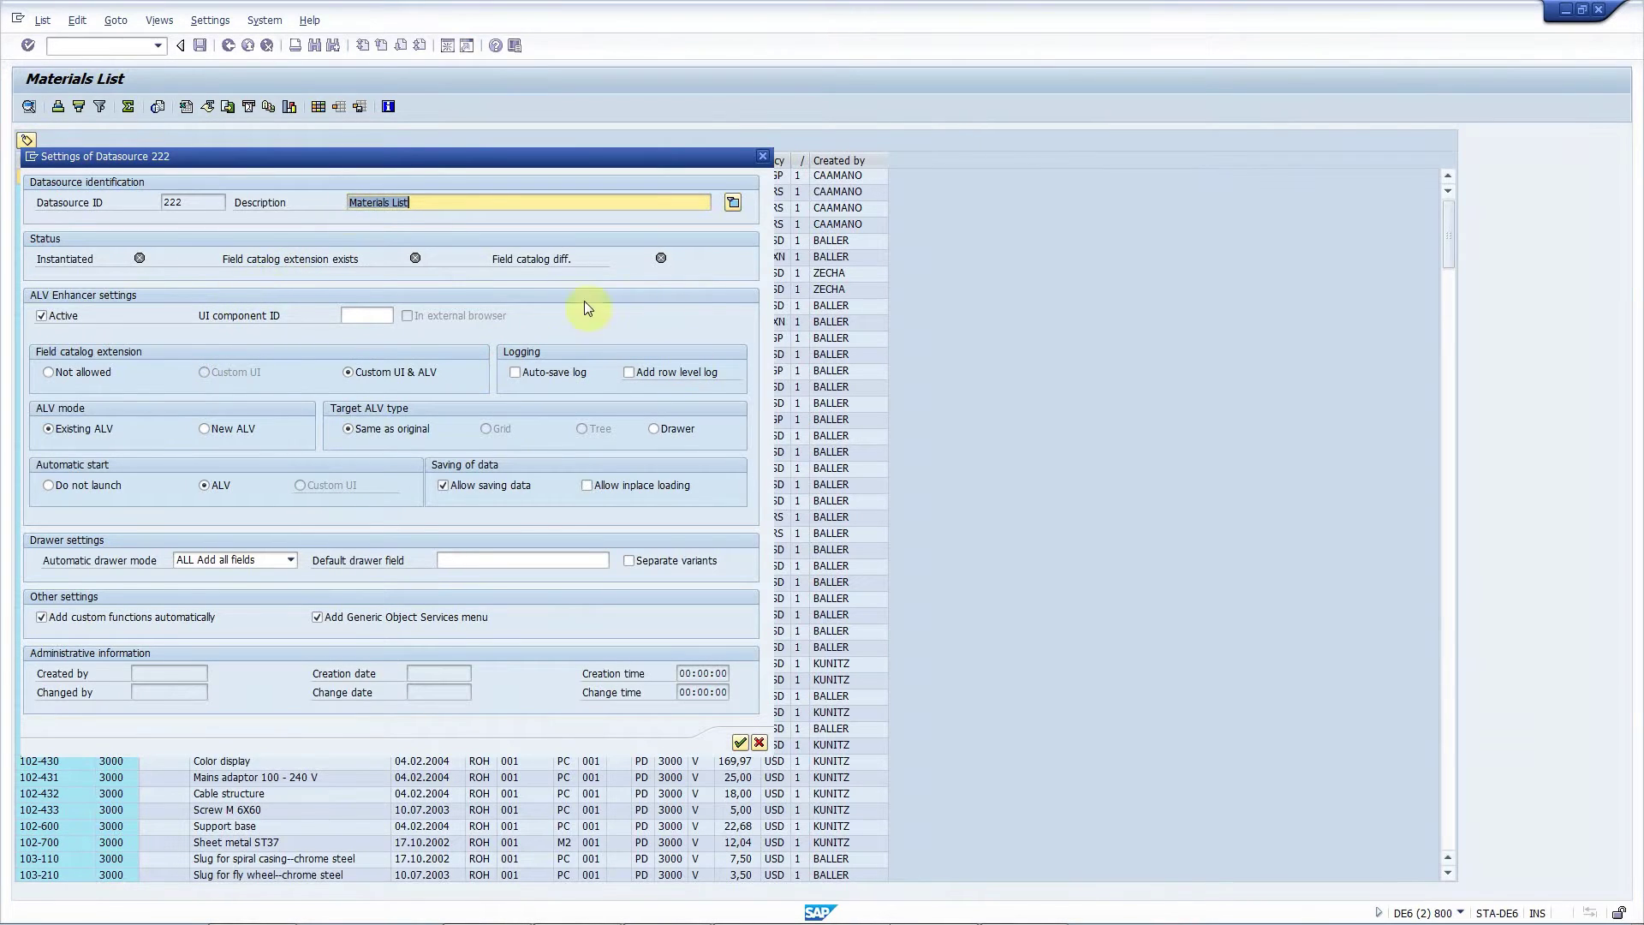
{"action": "left_click", "coordinate": [659, 373]}
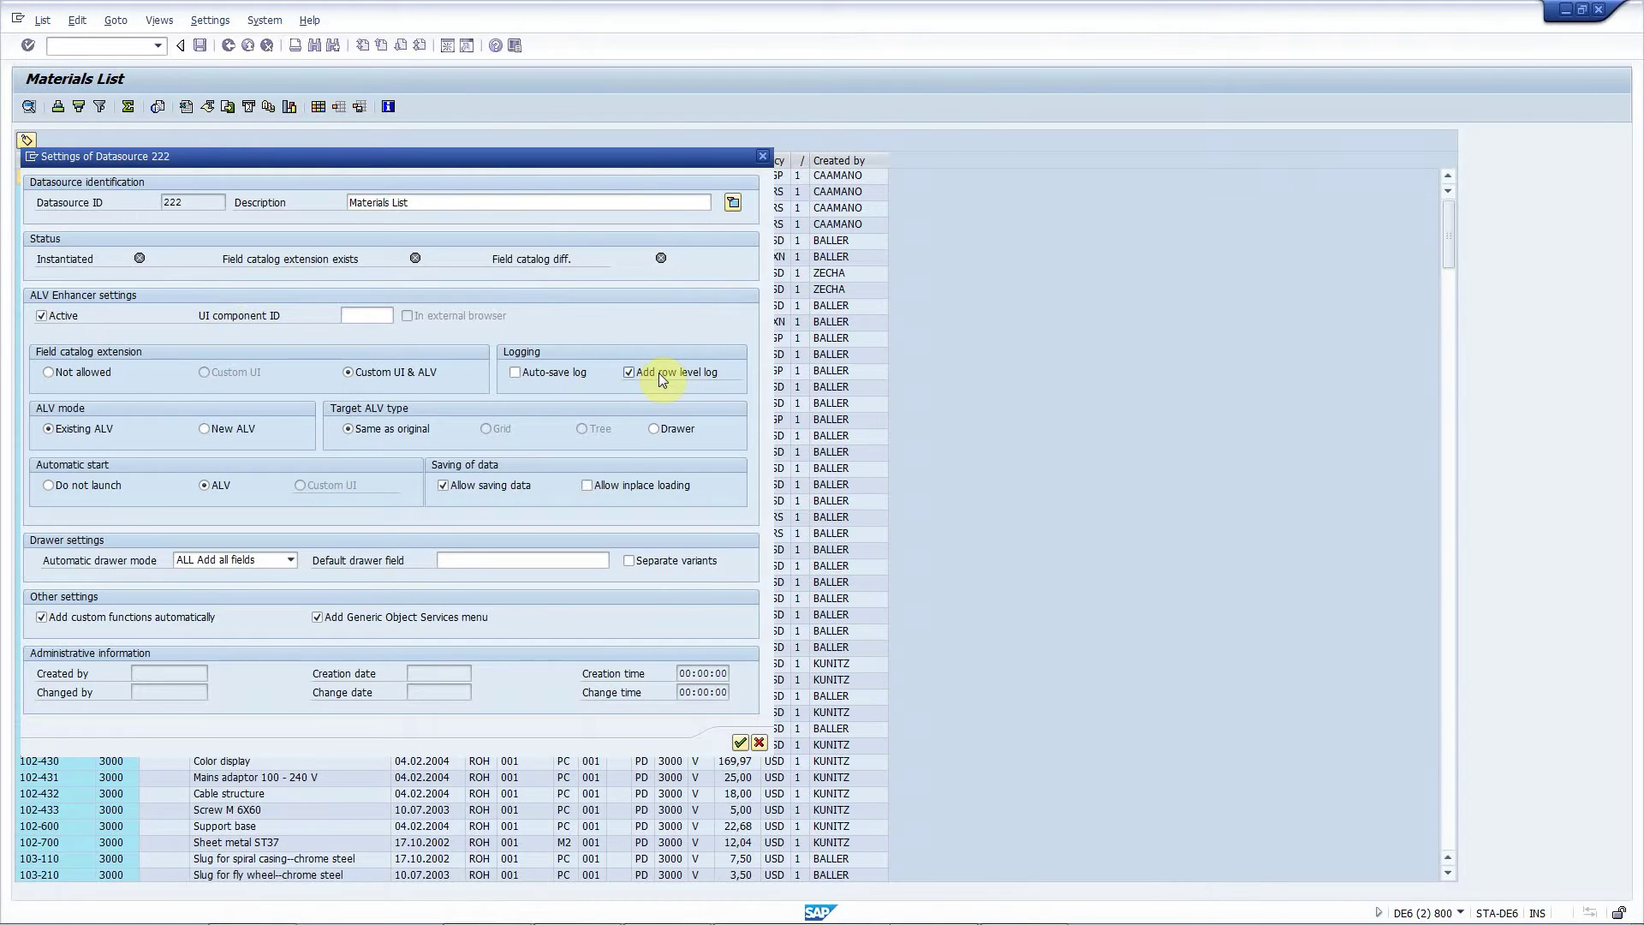
{"action": "left_click", "coordinate": [740, 744]}
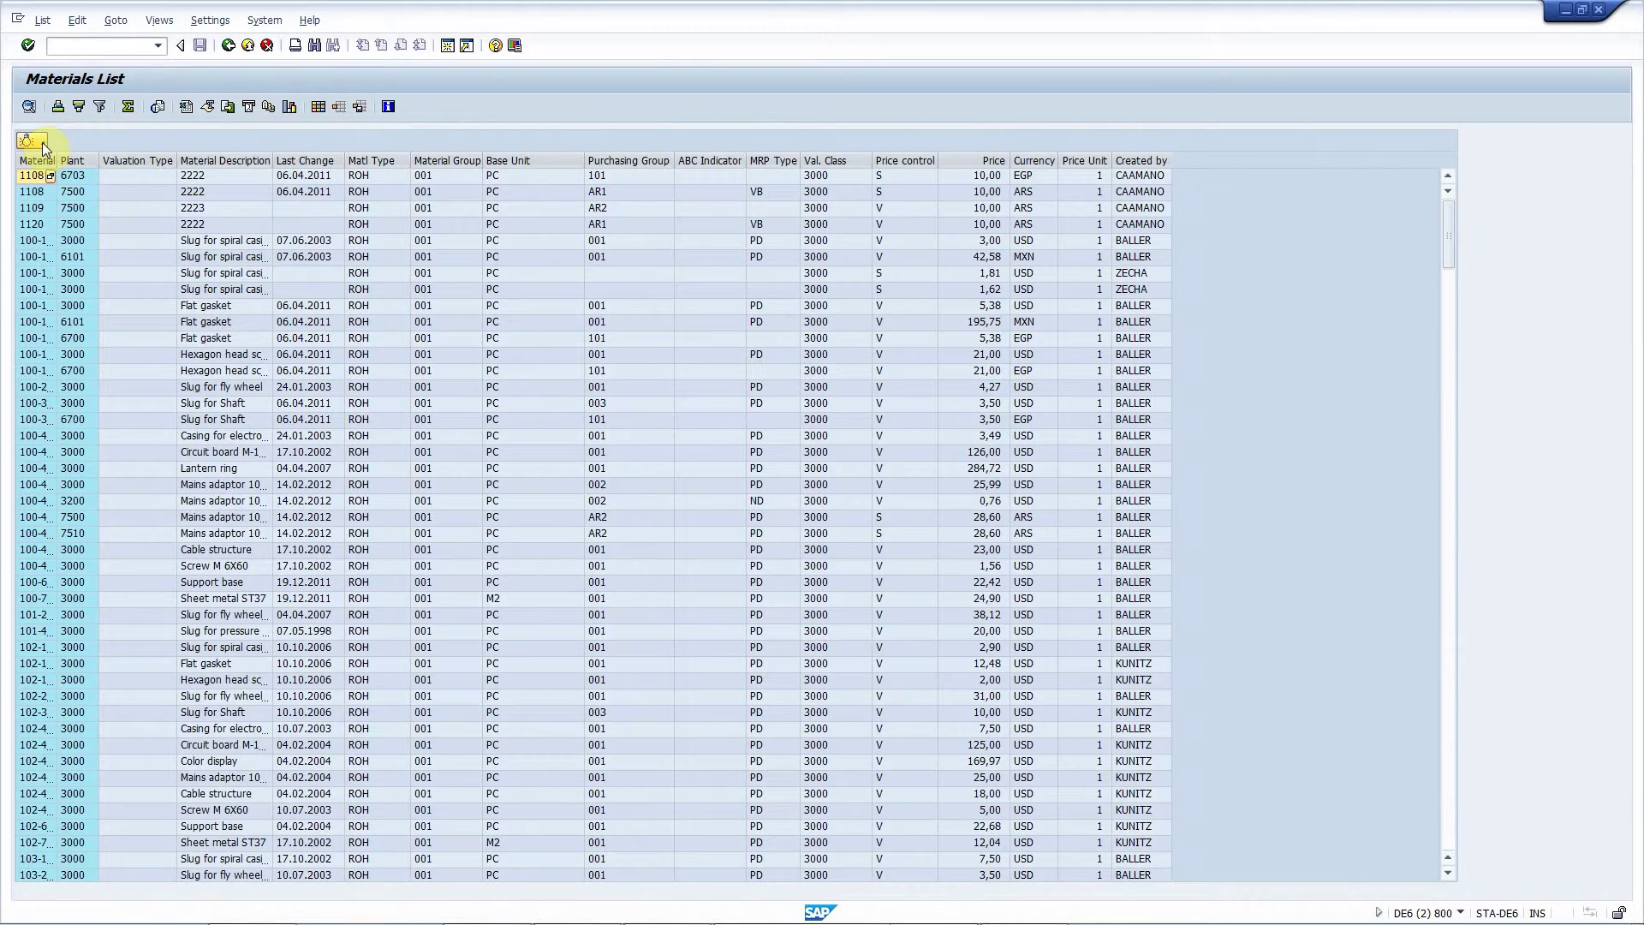
In the field catalog extension, add a Currency conversion field 'Price in EUR' after PREIS.
{"action": "left_click", "coordinate": [43, 144]}
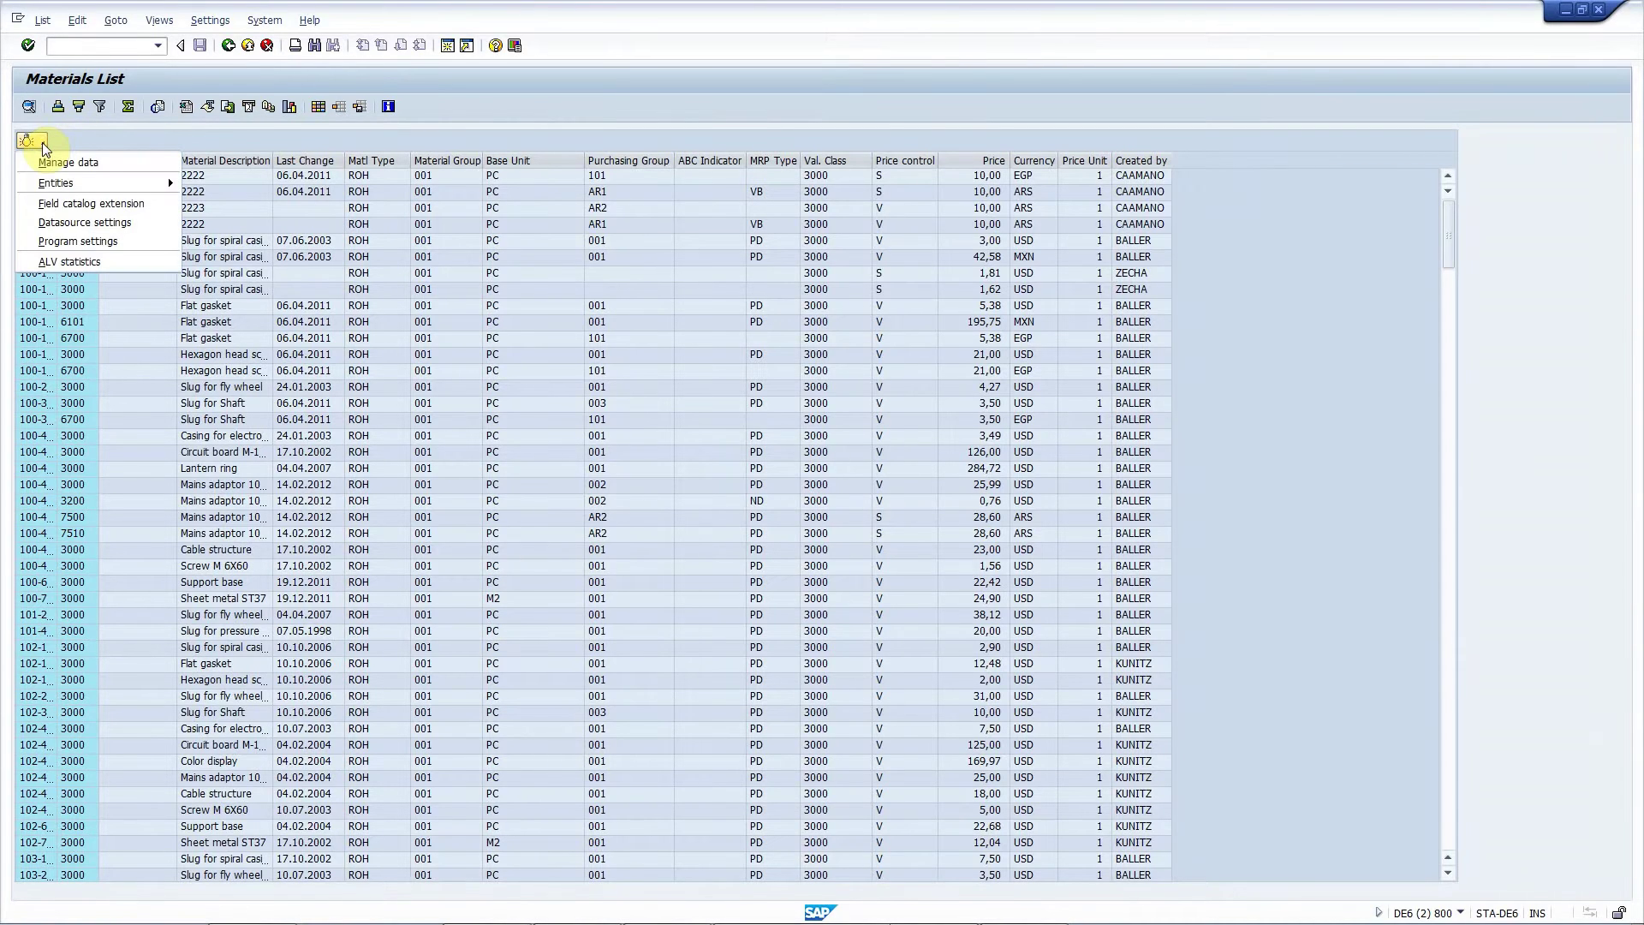
{"action": "left_click", "coordinate": [99, 206]}
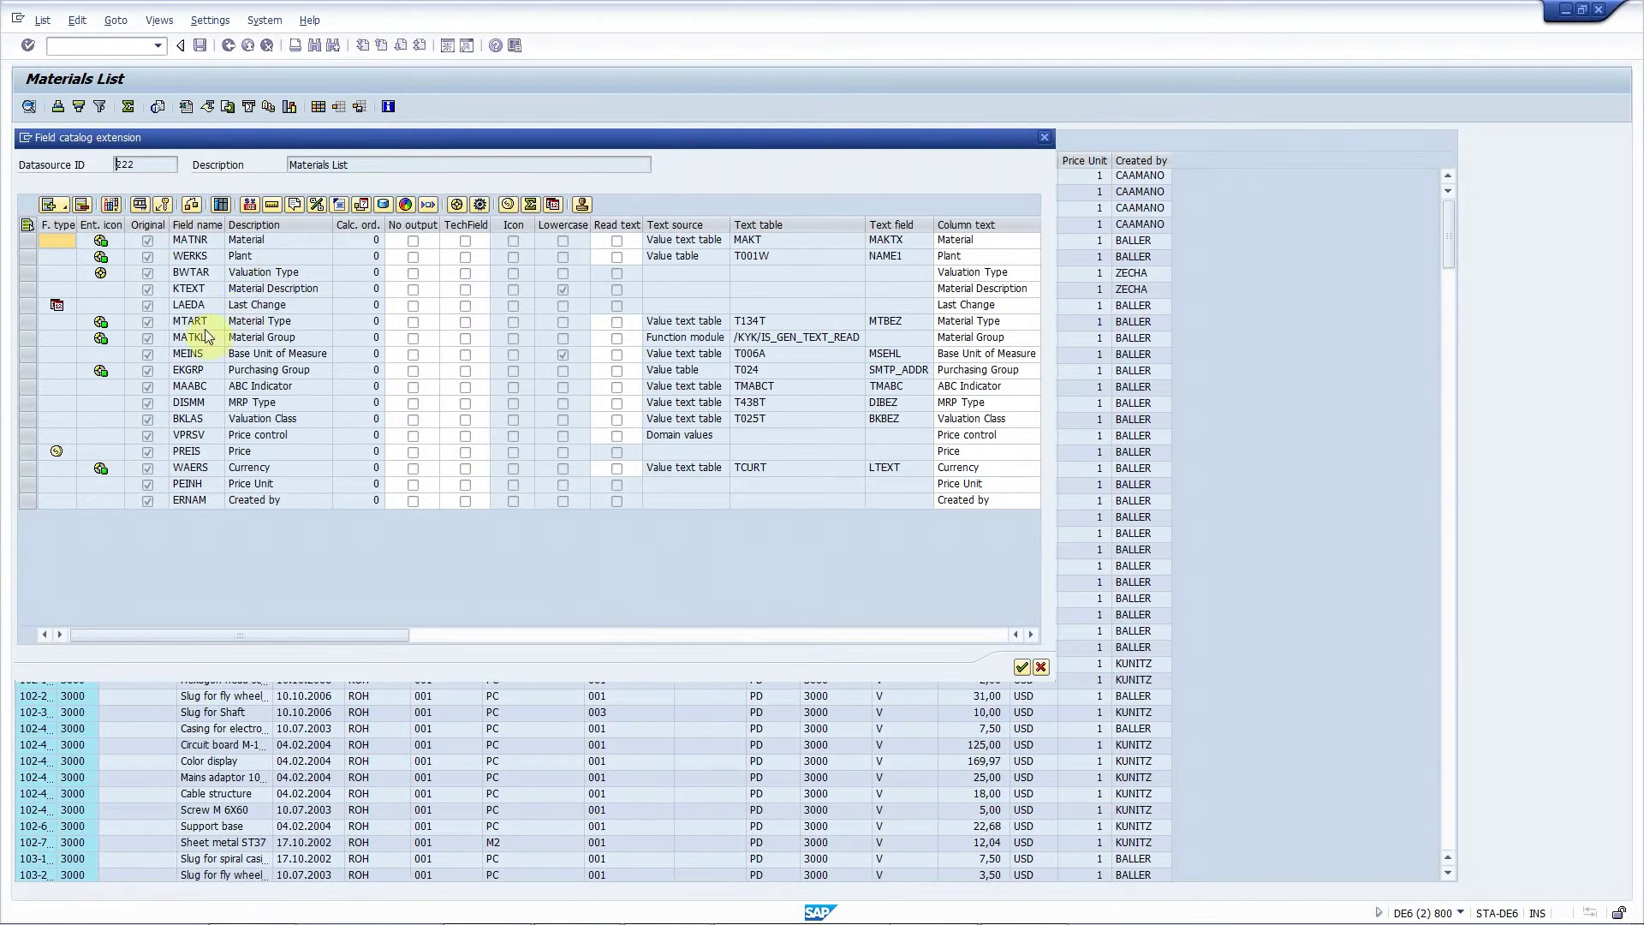
{"action": "left_click", "coordinate": [26, 454]}
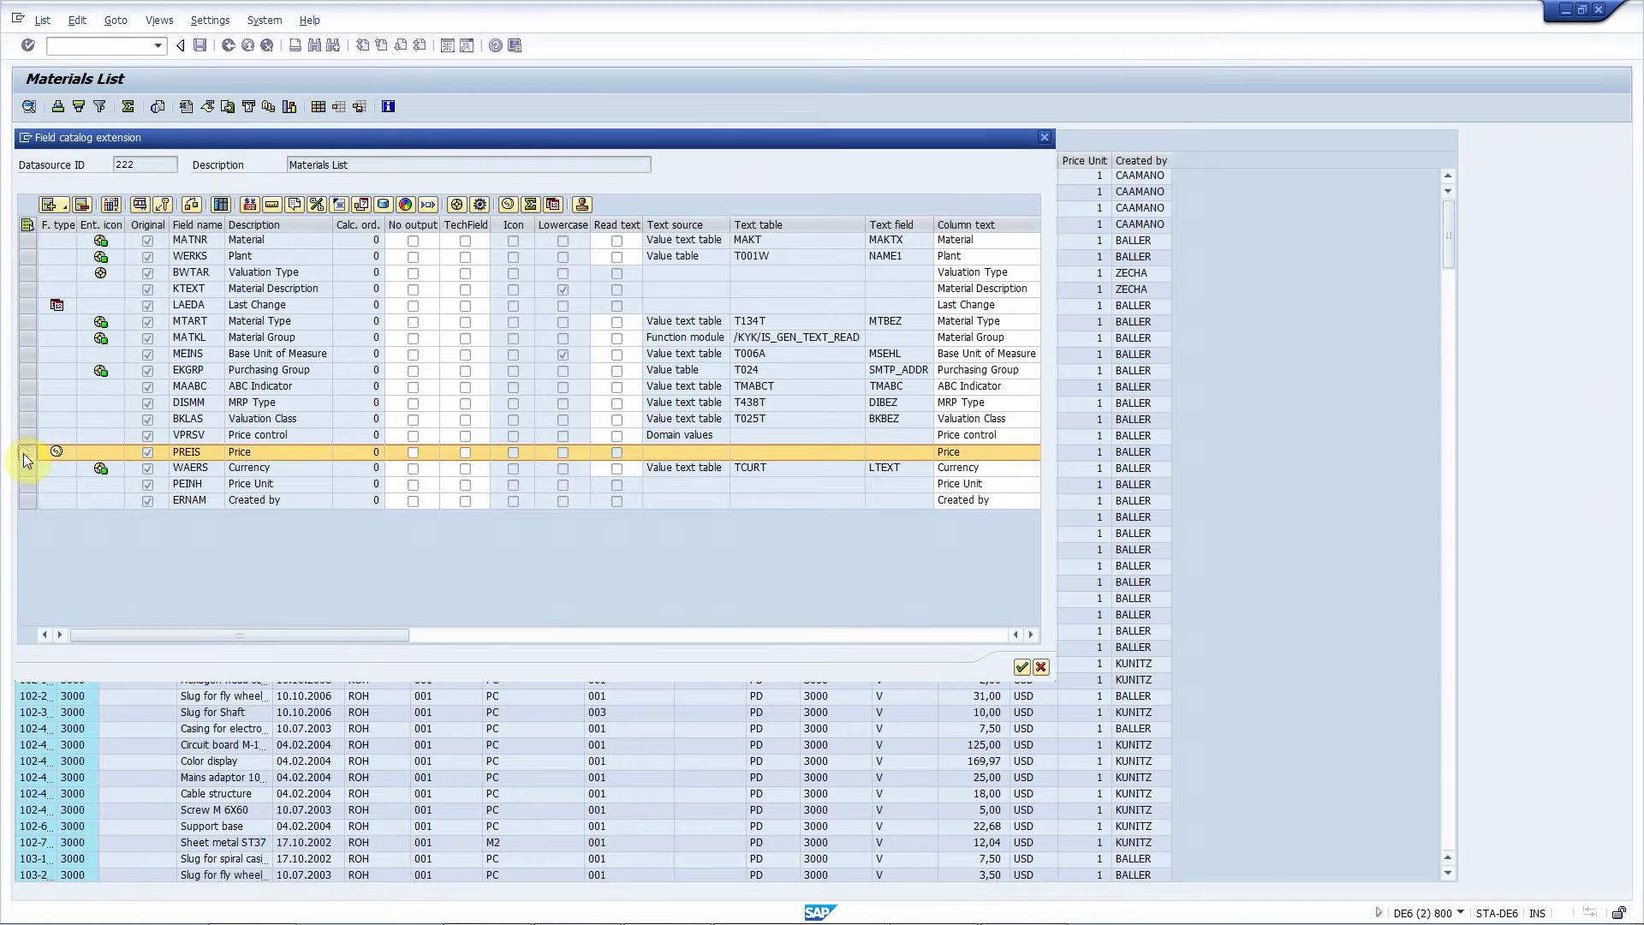
{"action": "left_click", "coordinate": [67, 210]}
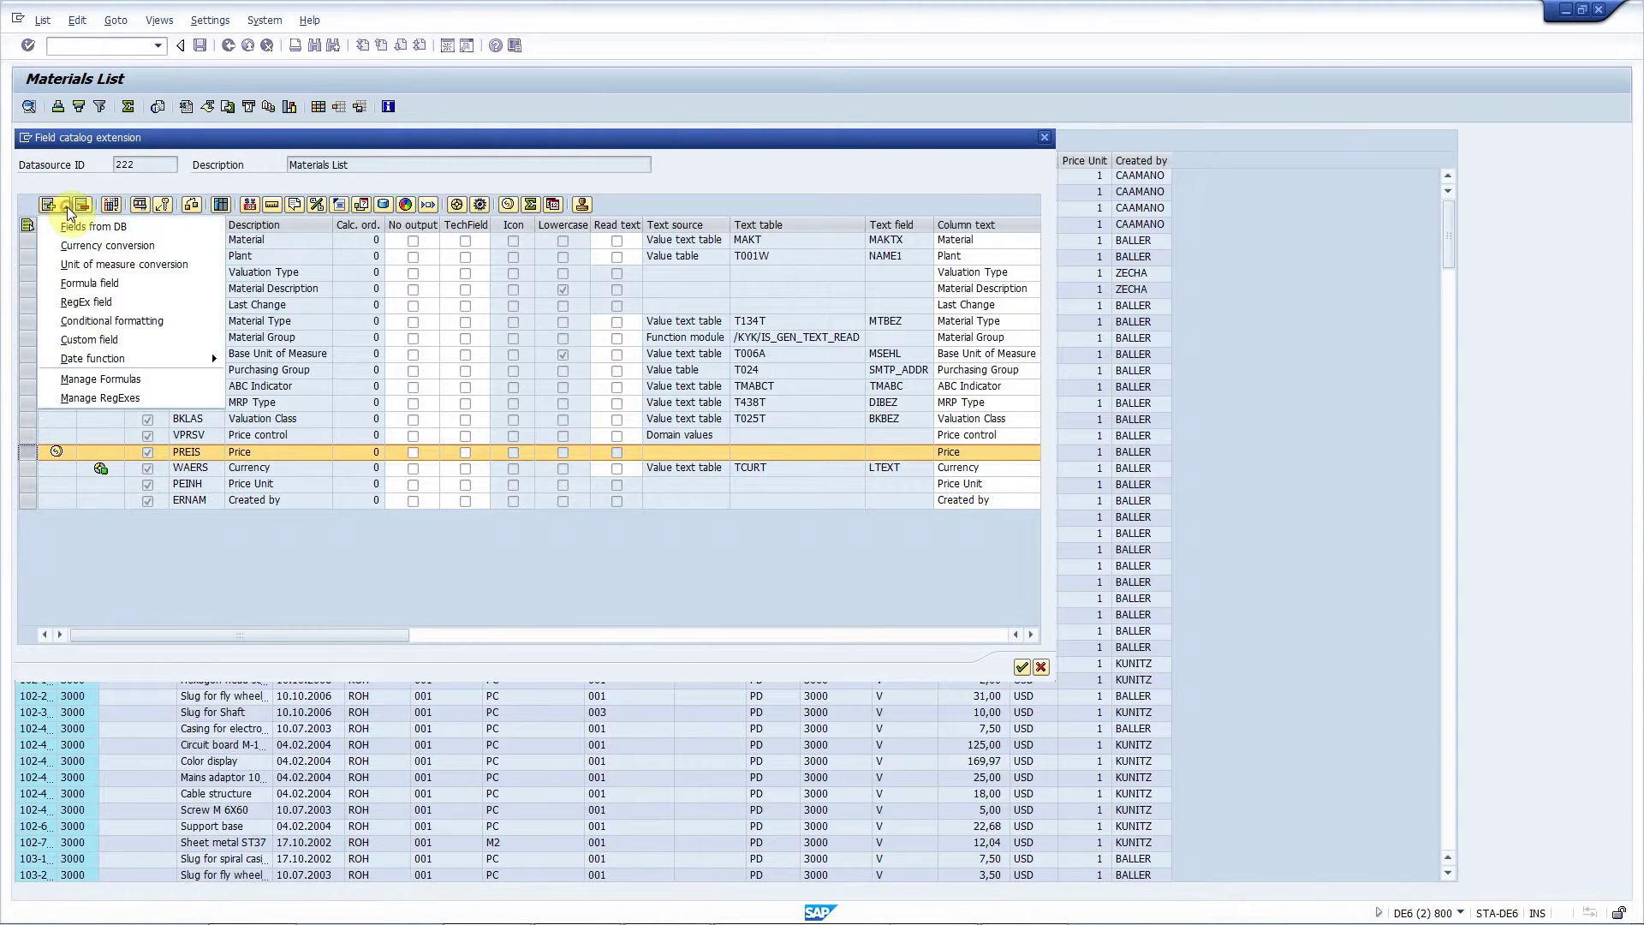
{"action": "left_click", "coordinate": [106, 247]}
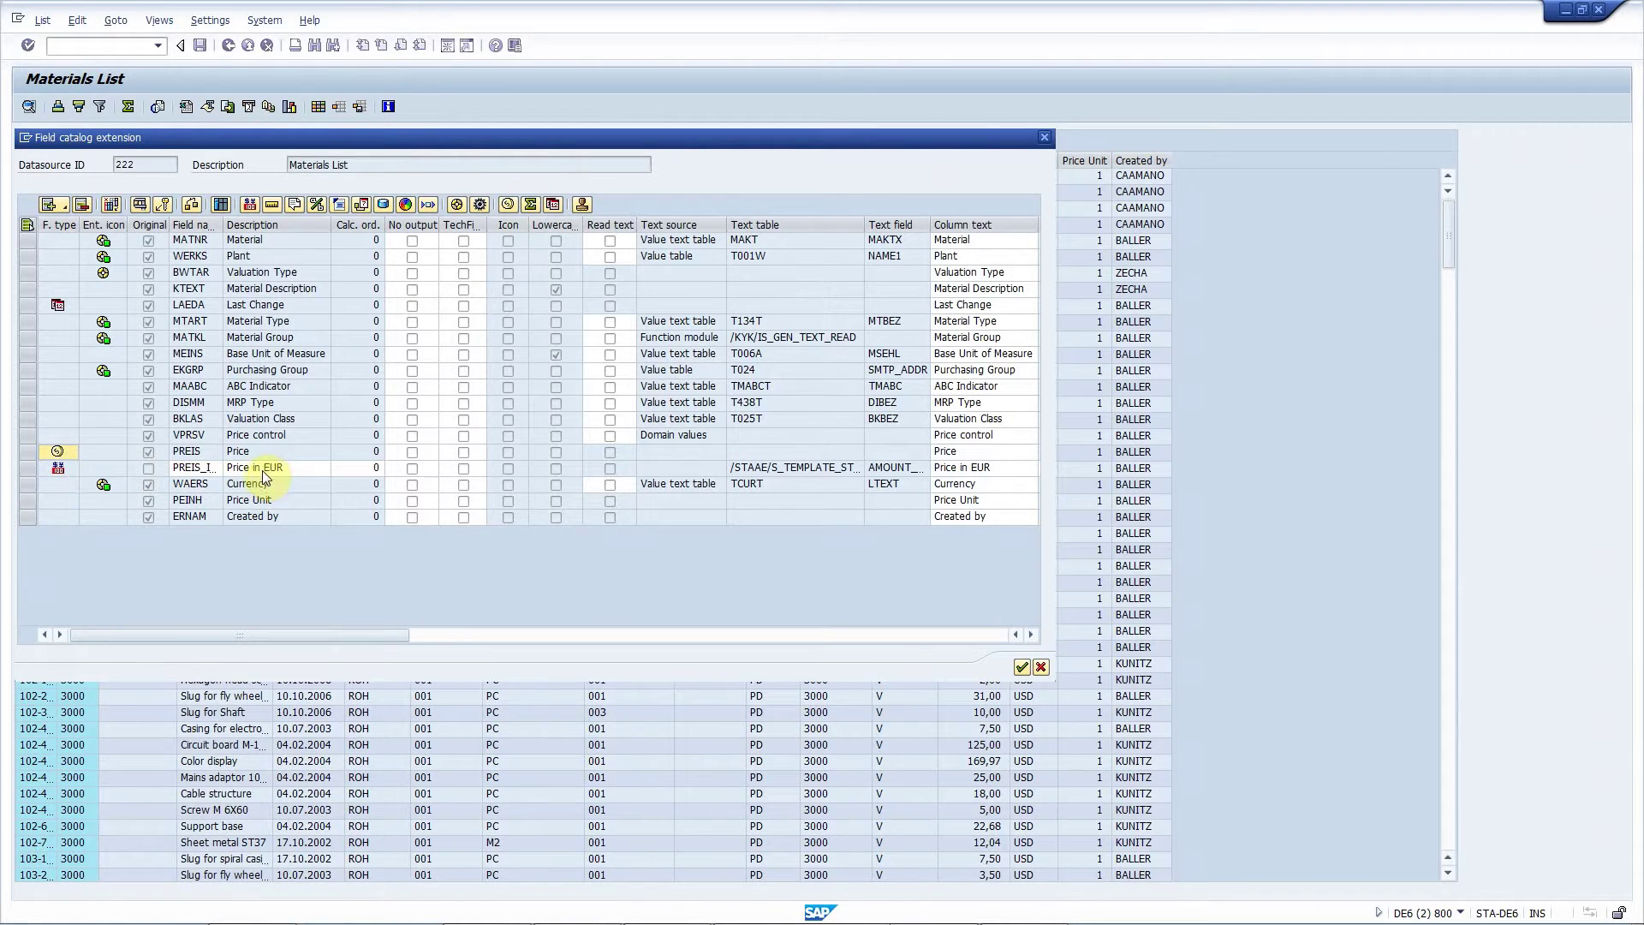
Review the conversion field's amount and currency references and set its date to the system date.
{"action": "left_click", "coordinate": [250, 205]}
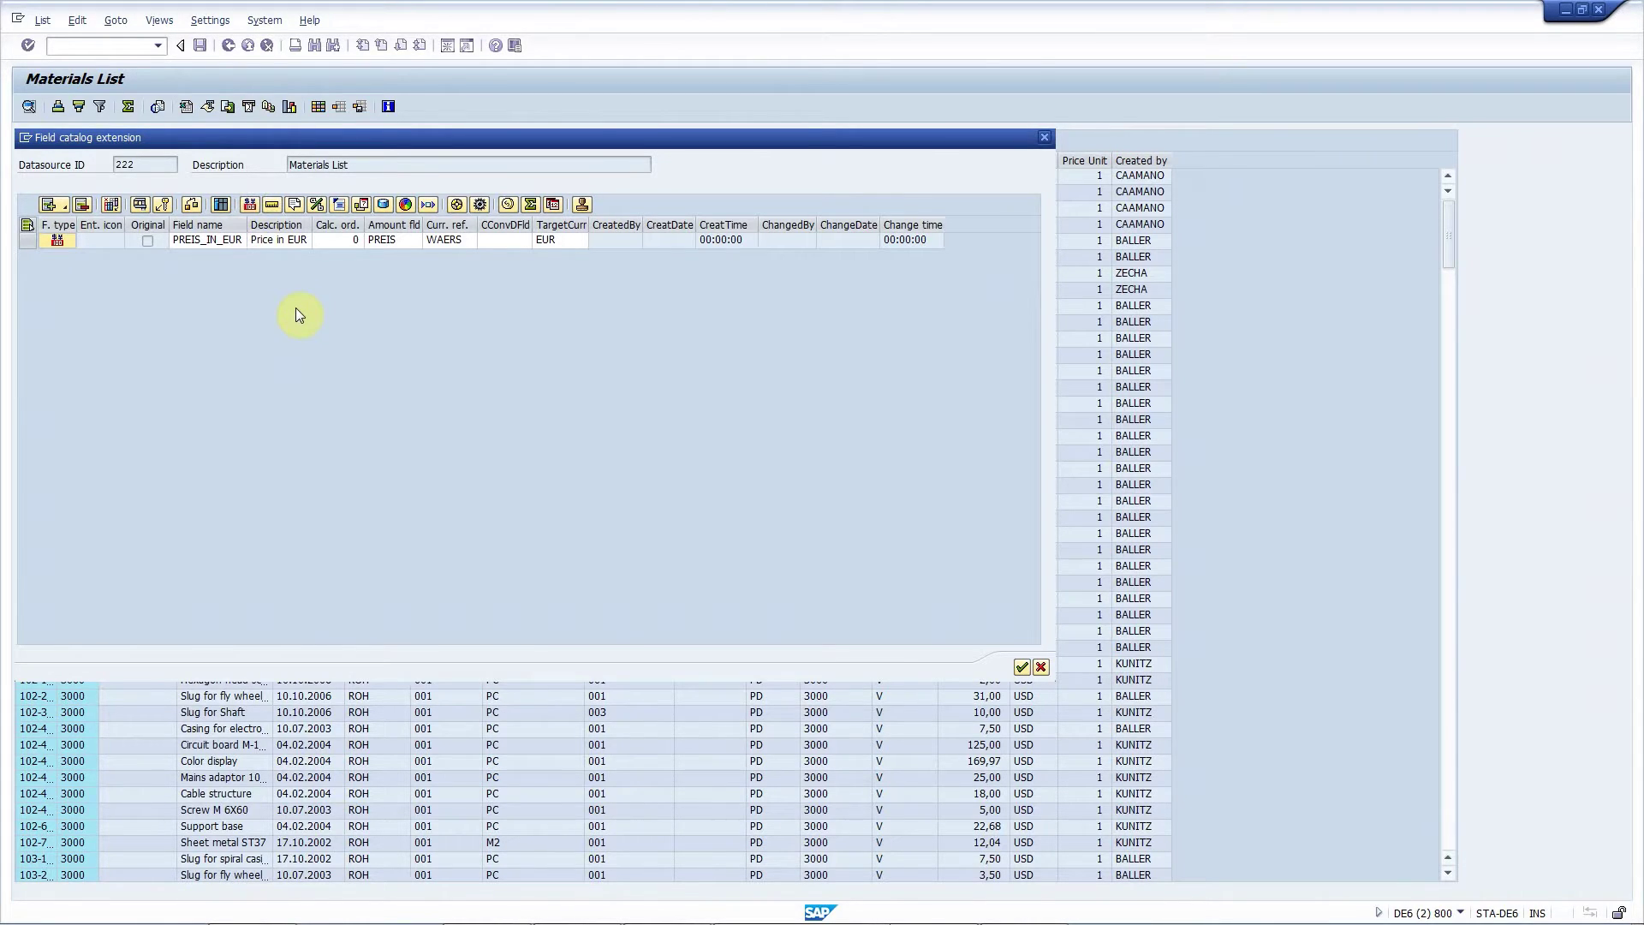
{"action": "left_click", "coordinate": [384, 240]}
{"action": "left_click", "coordinate": [440, 240]}
{"action": "left_click", "coordinate": [500, 241]}
{"action": "left_click", "coordinate": [526, 241]}
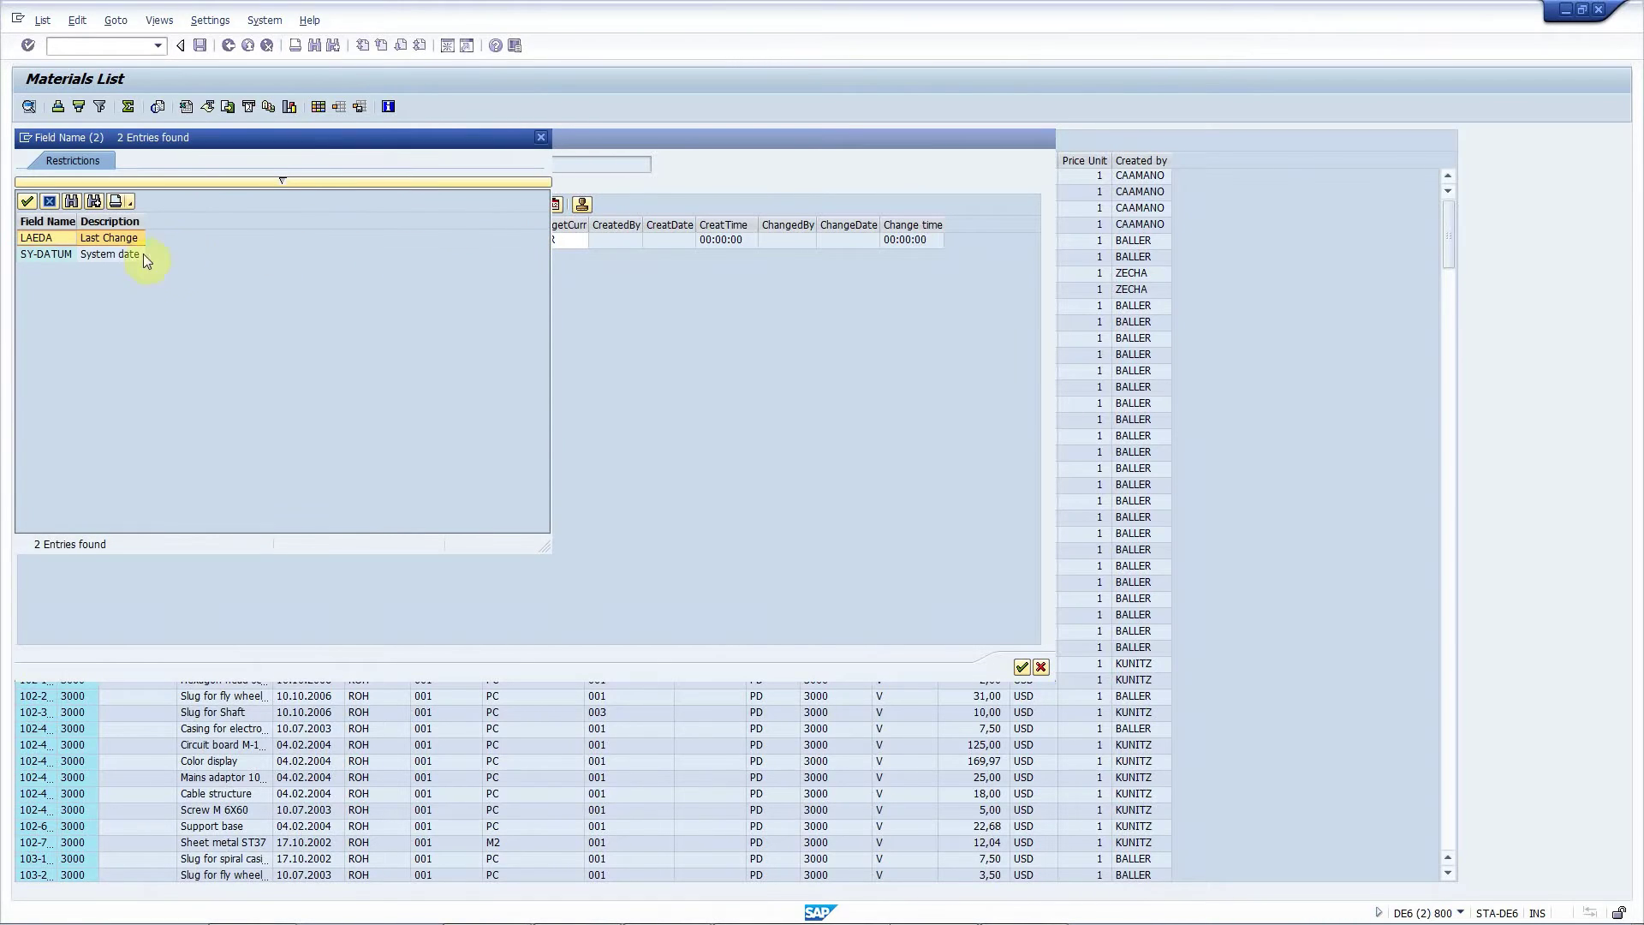
{"action": "double_click", "coordinate": [43, 253]}
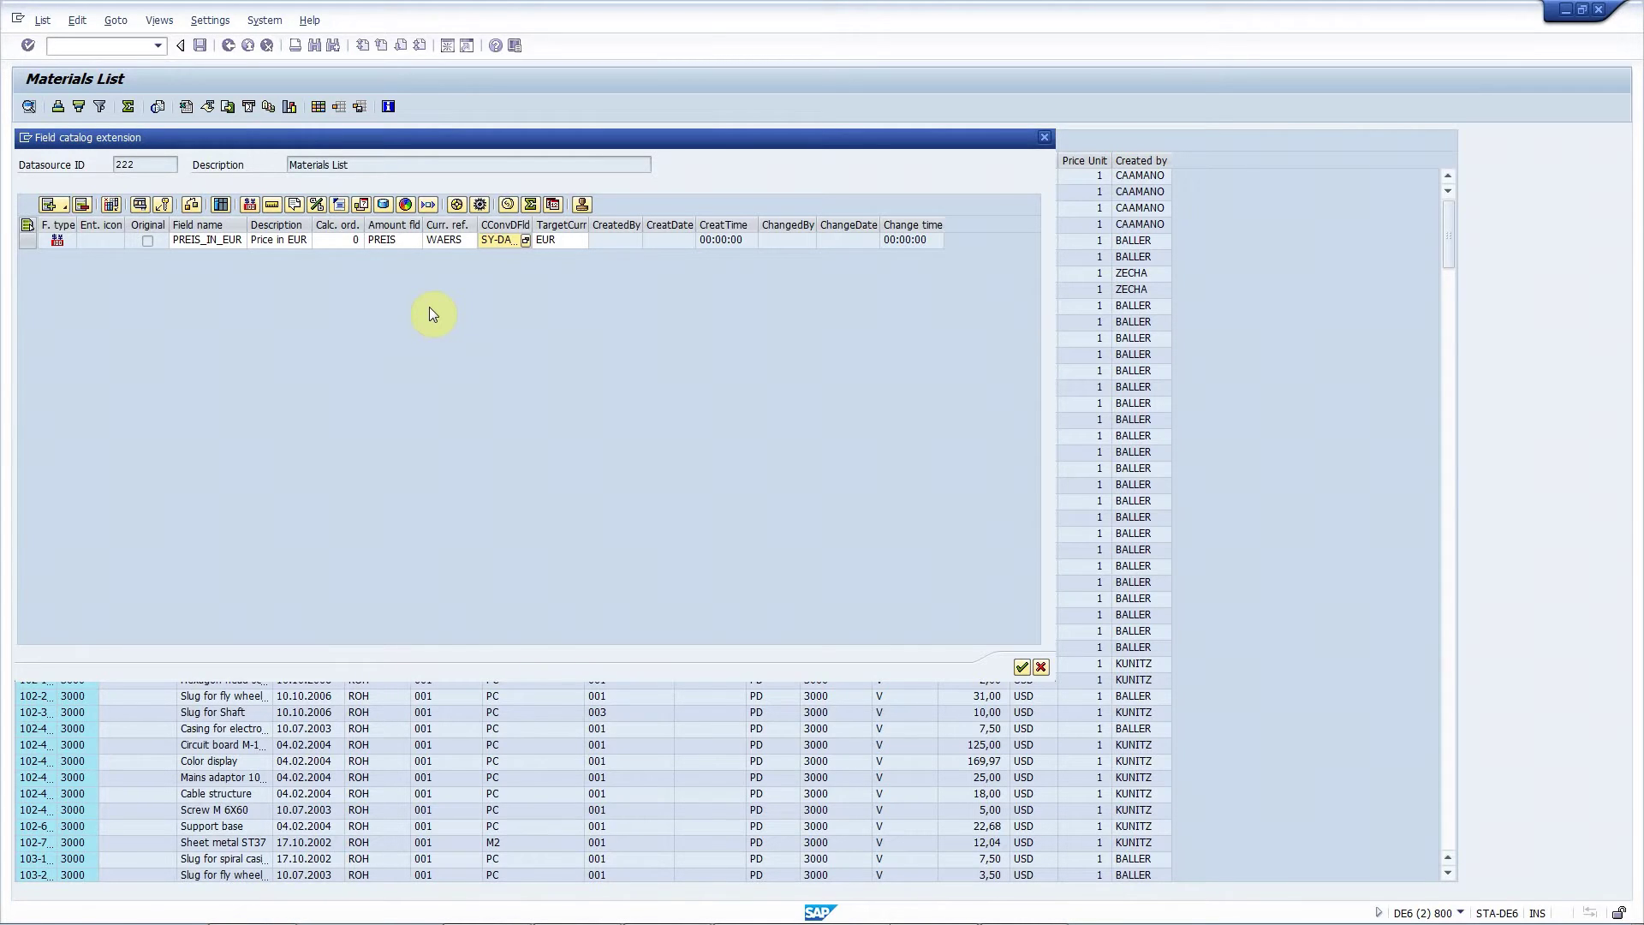
Change the target currency from EUR to USD and apply, adding a Price in USD column.
{"action": "left_click", "coordinate": [554, 239]}
{"action": "key", "text": "BackSpace"}
{"action": "key", "text": "BackSpace"}
{"action": "key", "text": "BackSpace"}
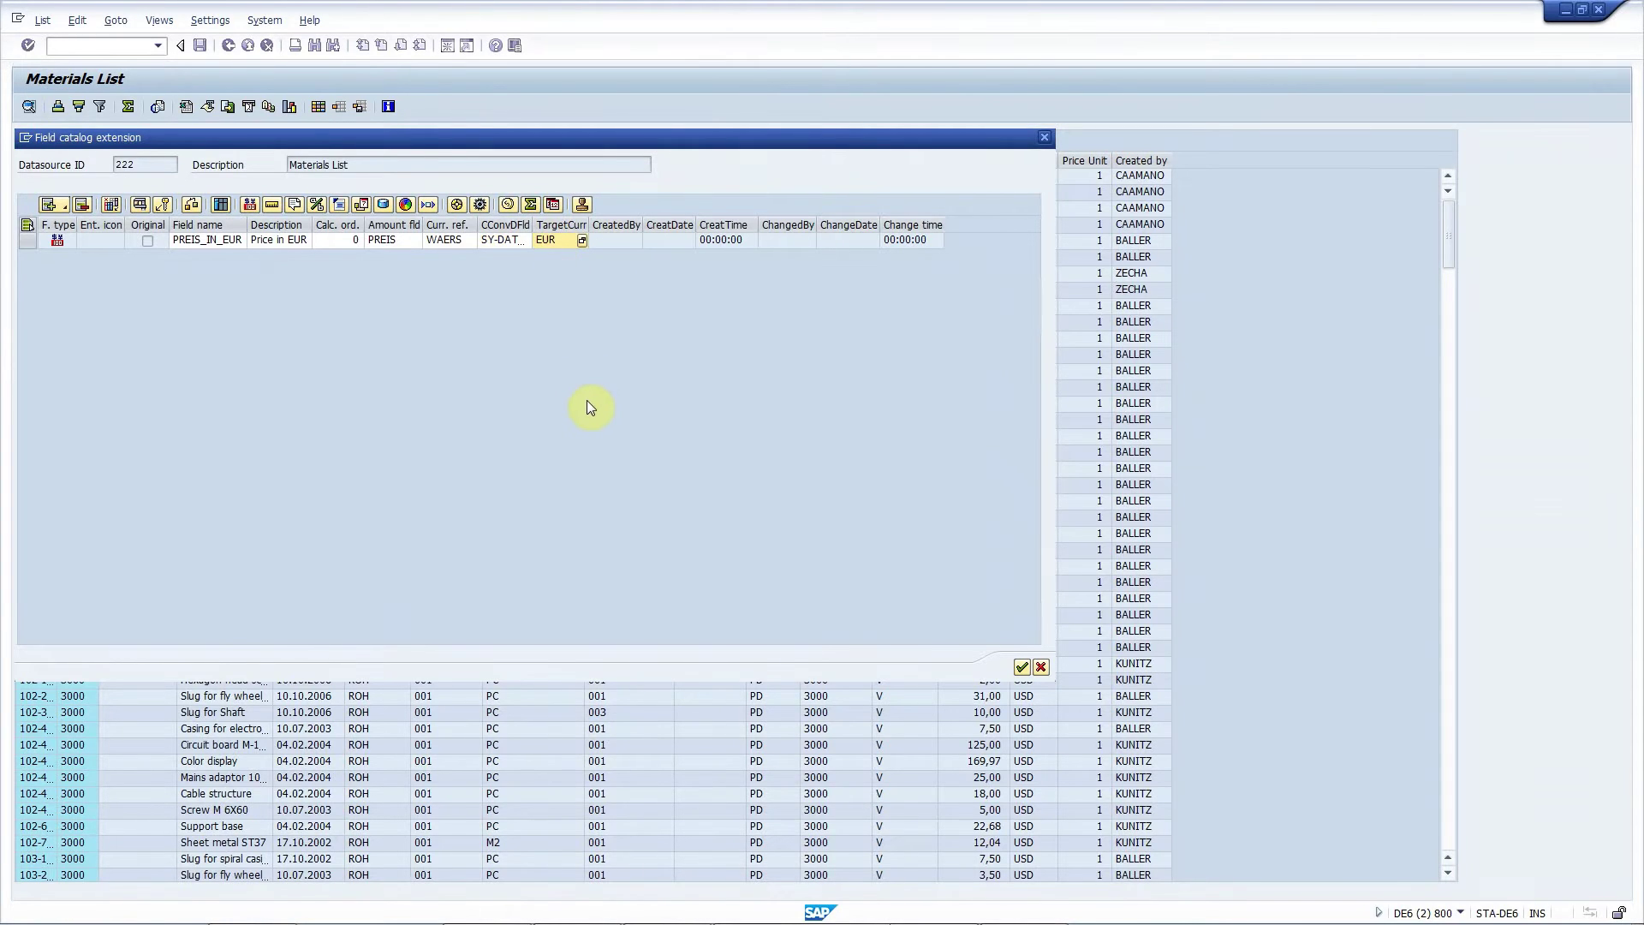
{"action": "type", "text": "USD"}
{"action": "key", "text": "Return"}
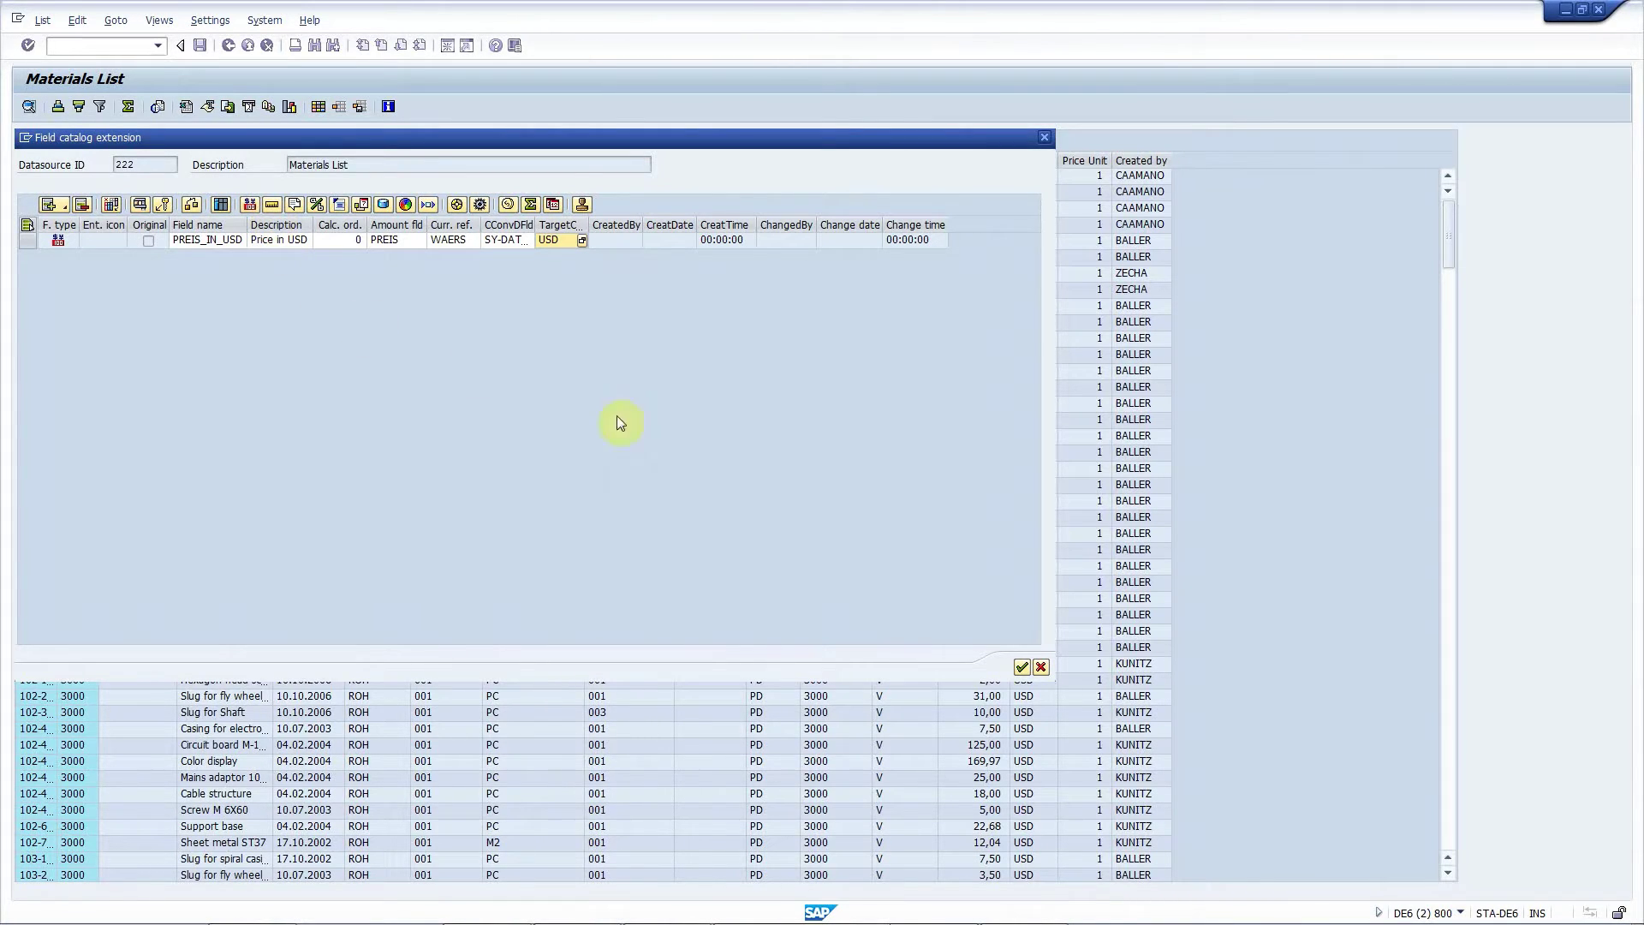
{"action": "left_click", "coordinate": [1020, 667]}
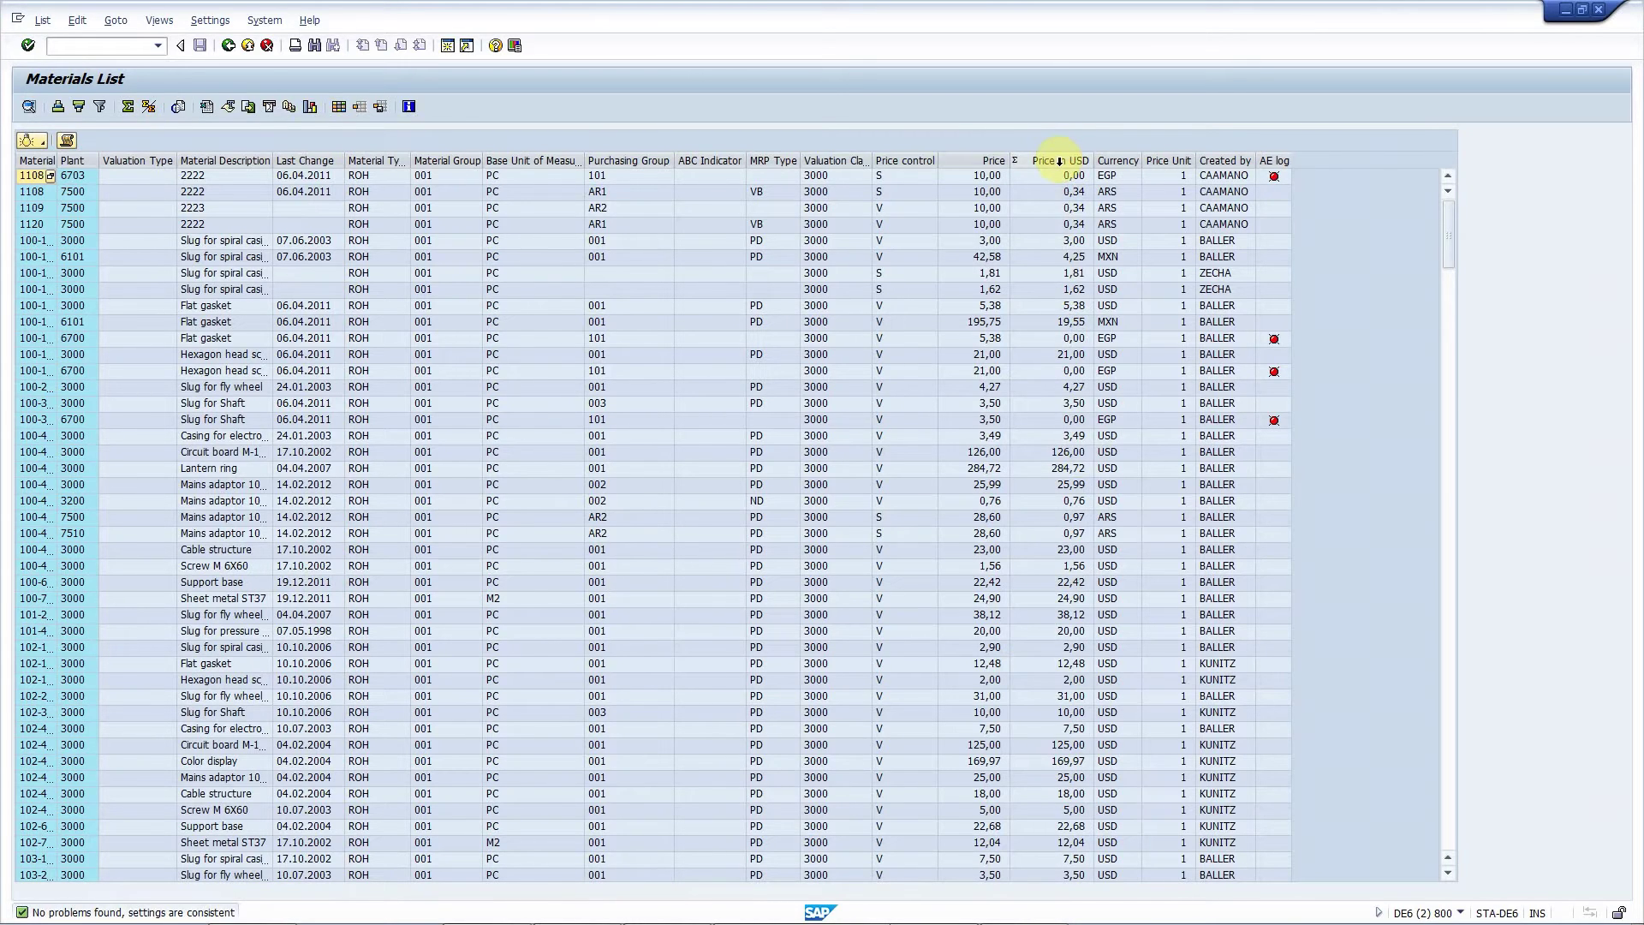
Check the 258.186,58 Price in USD grand total, then open the conversion error log.
{"action": "scroll", "coordinate": [1062, 424], "scroll_direction": "down", "scroll_amount": 10}
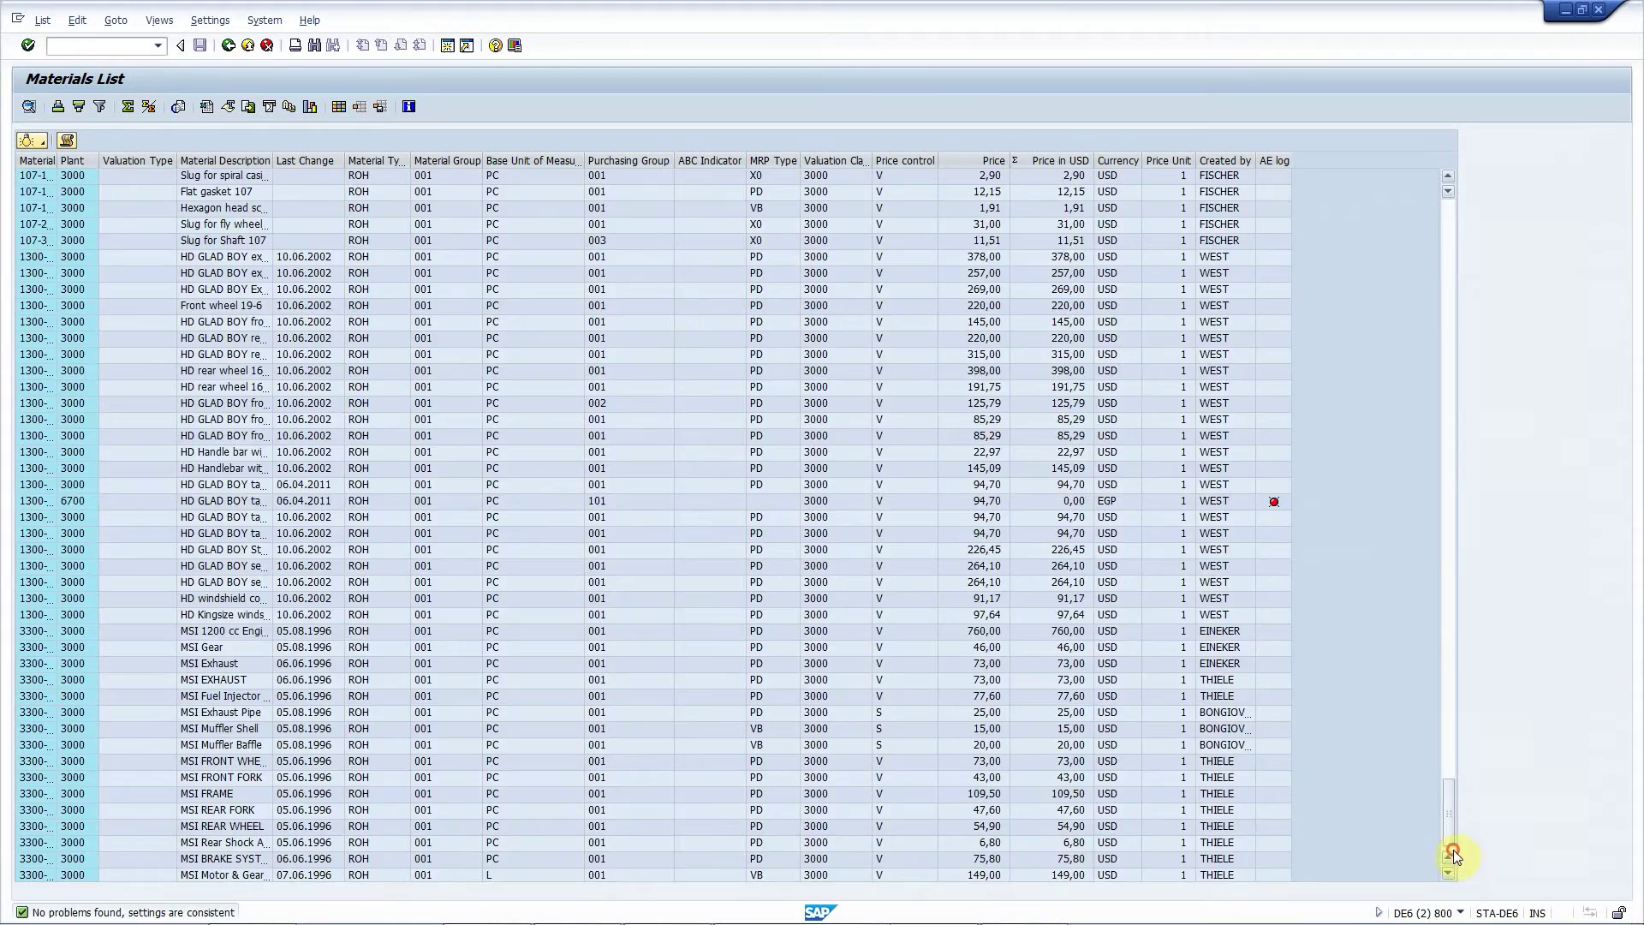
{"action": "left_click", "coordinate": [1453, 853]}
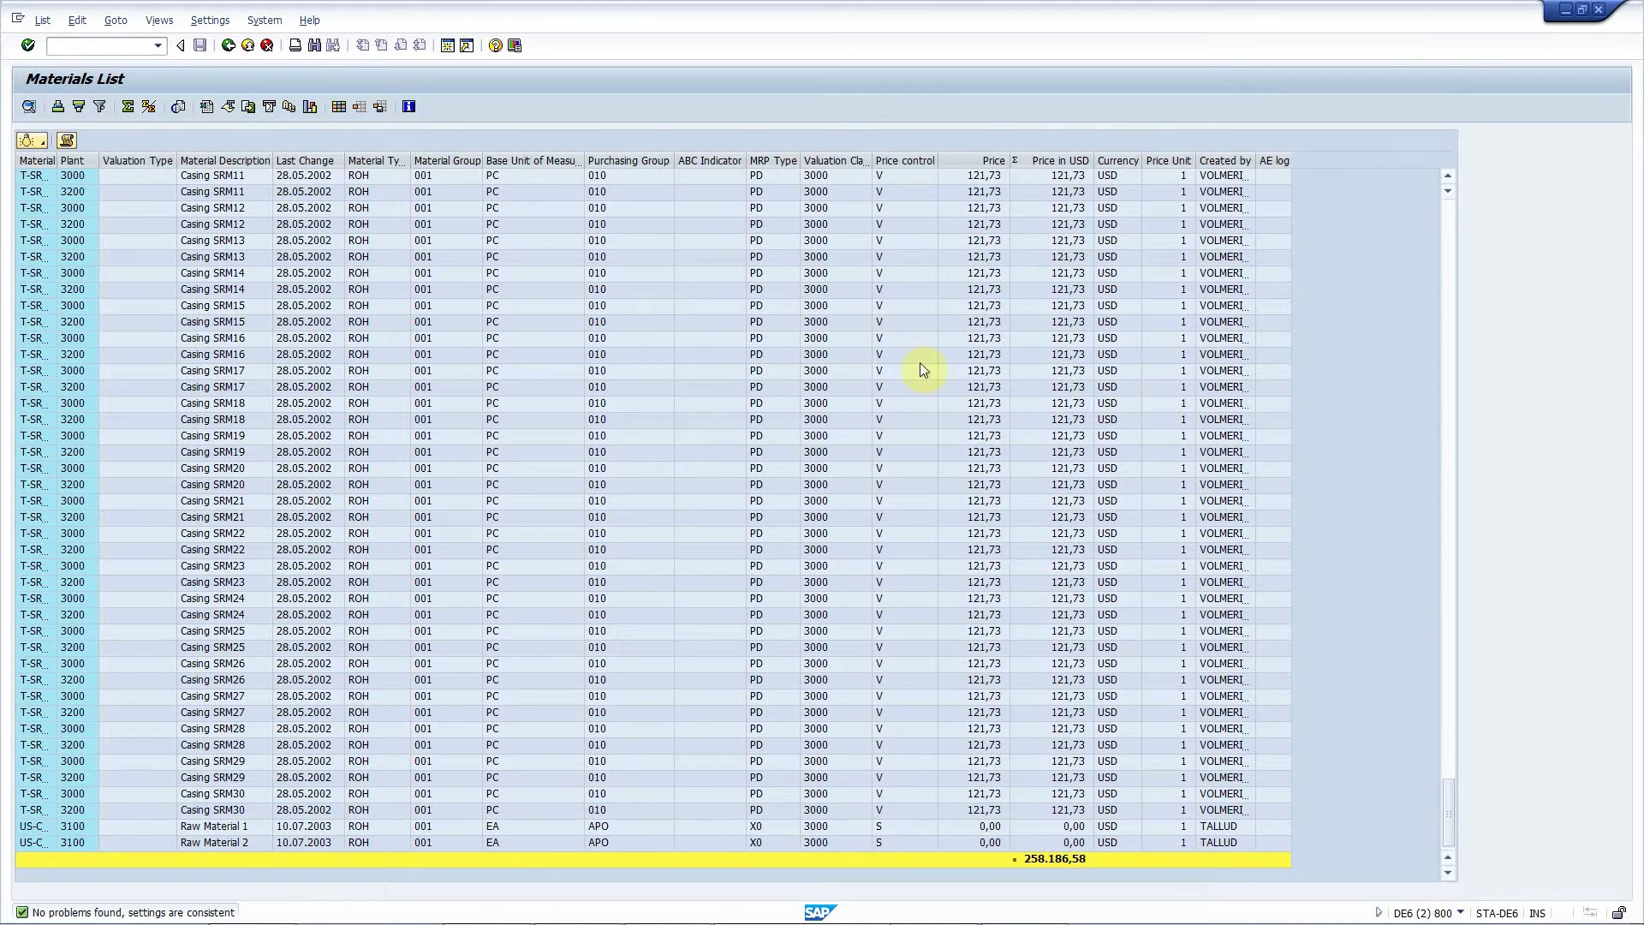
{"action": "left_click", "coordinate": [67, 140]}
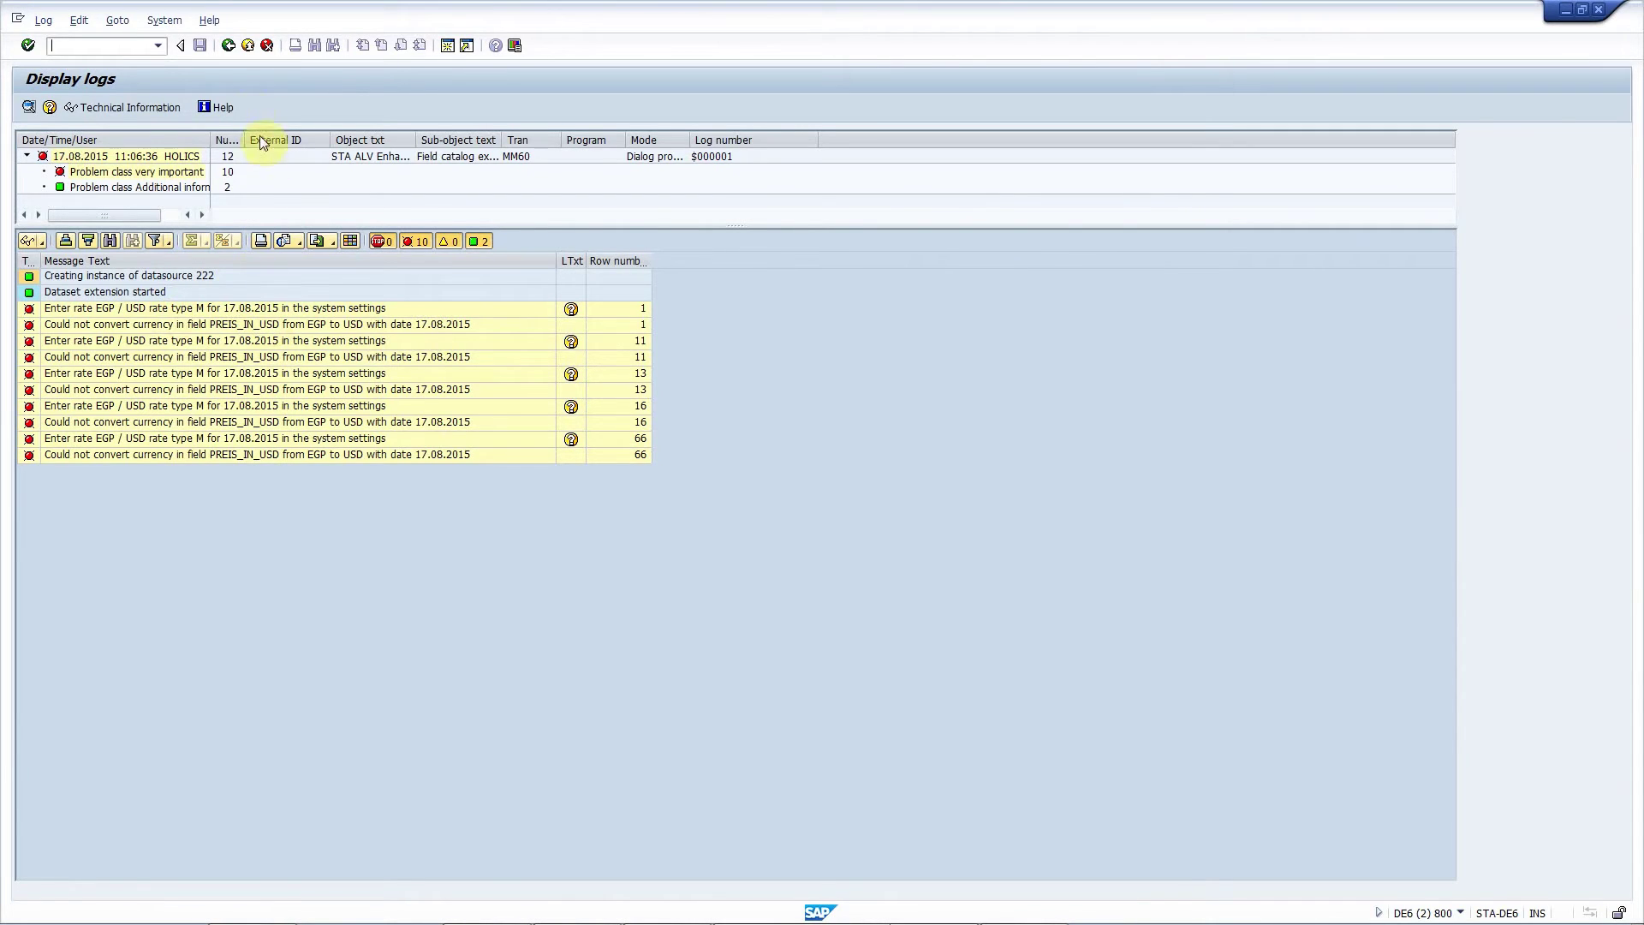
Back on the list, show the AE log for the Flat gasket row at plant 6700.
{"action": "left_click", "coordinate": [227, 45]}
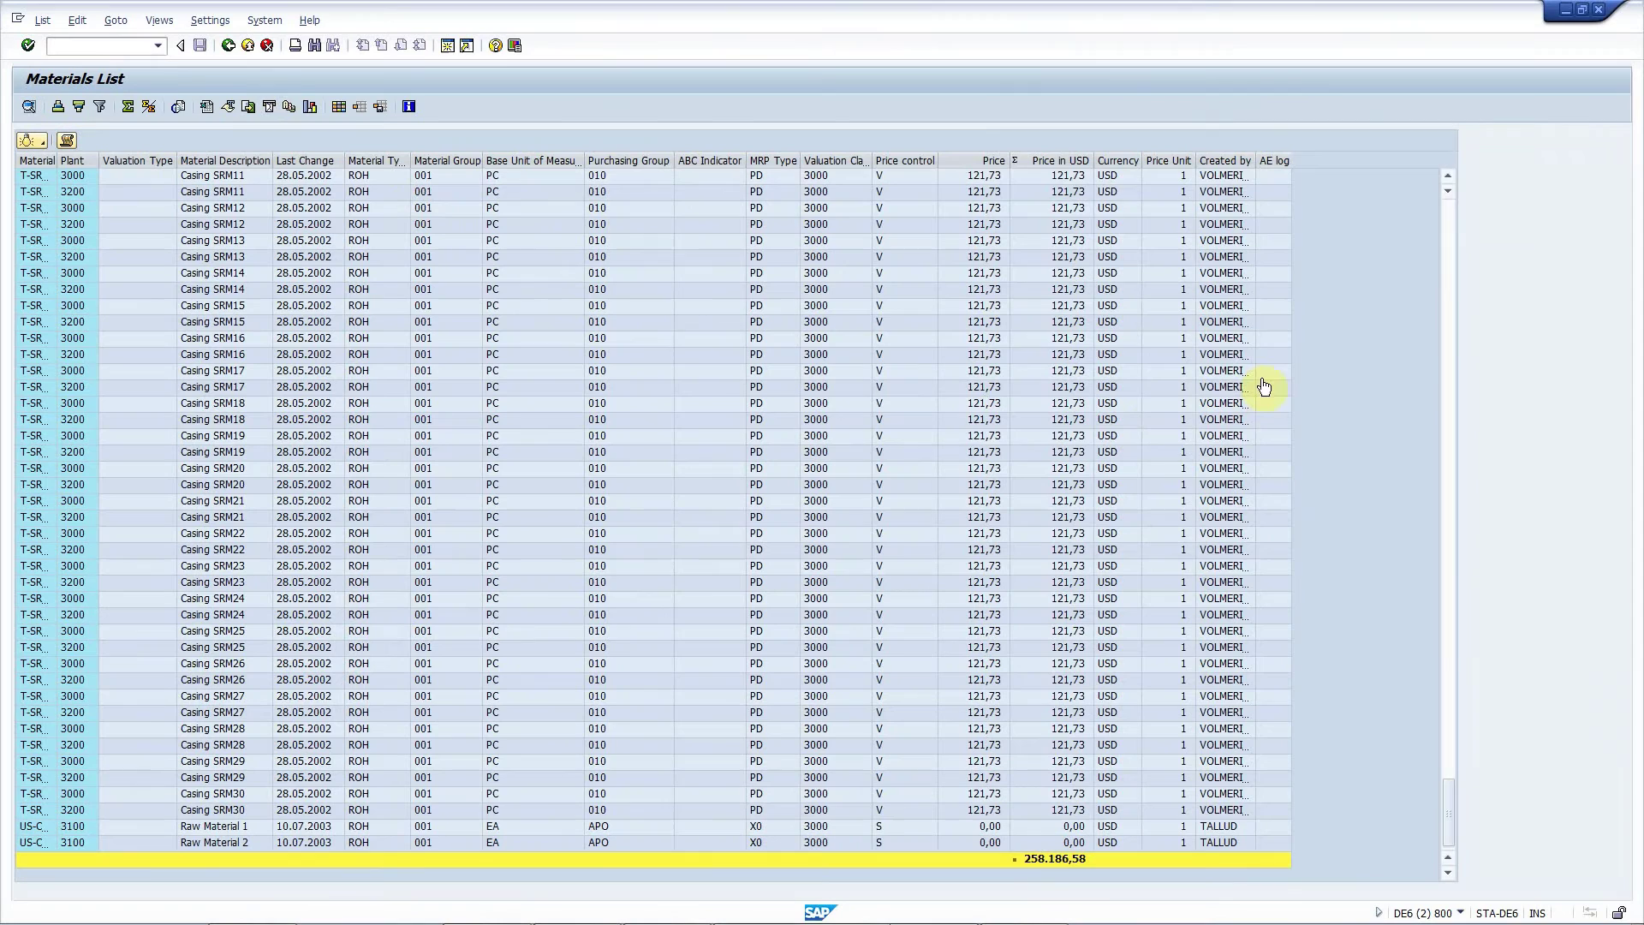
{"action": "left_click_drag", "start_coordinate": [1449, 804], "coordinate": [1437, 207]}
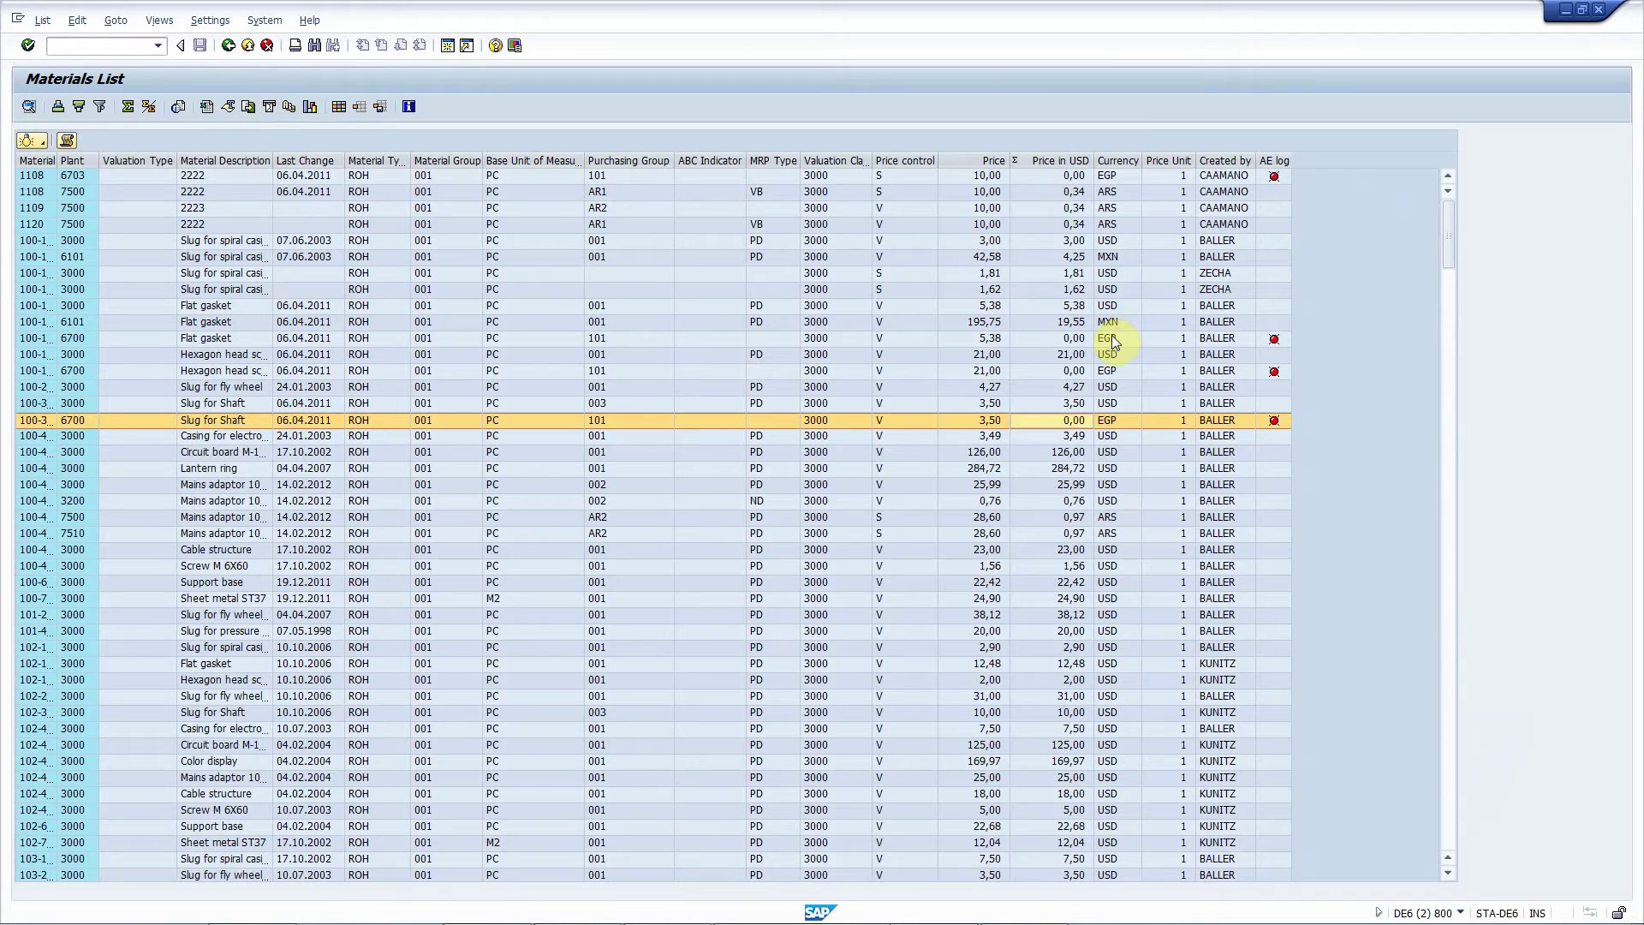
{"action": "left_click", "coordinate": [1270, 160]}
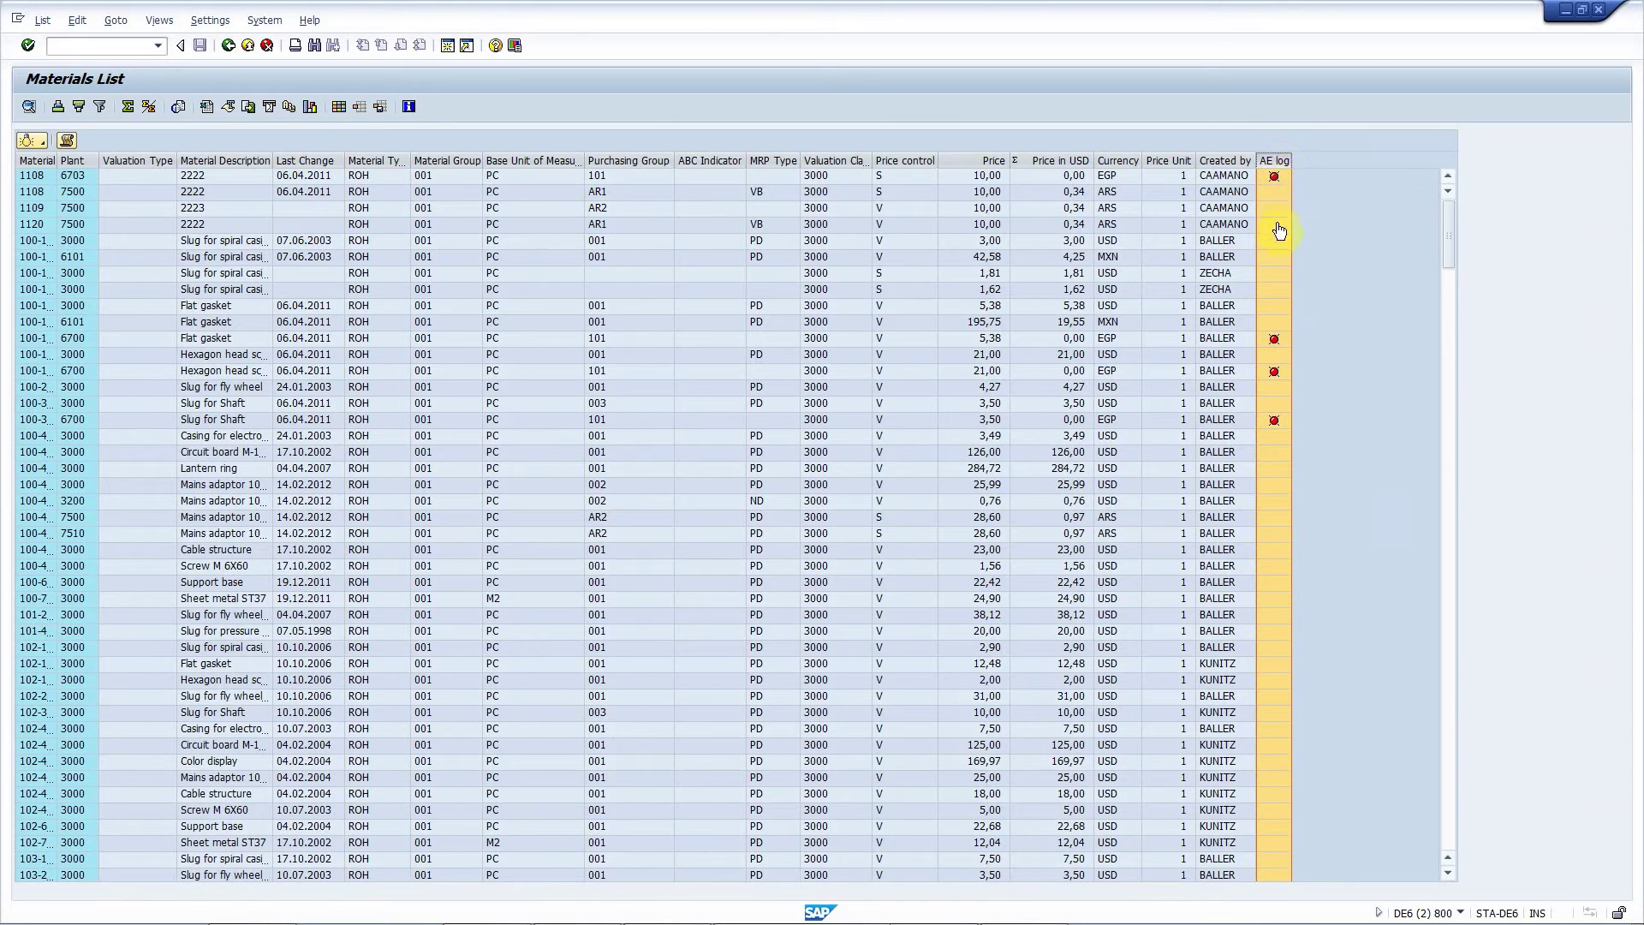
{"action": "left_click", "coordinate": [1327, 254]}
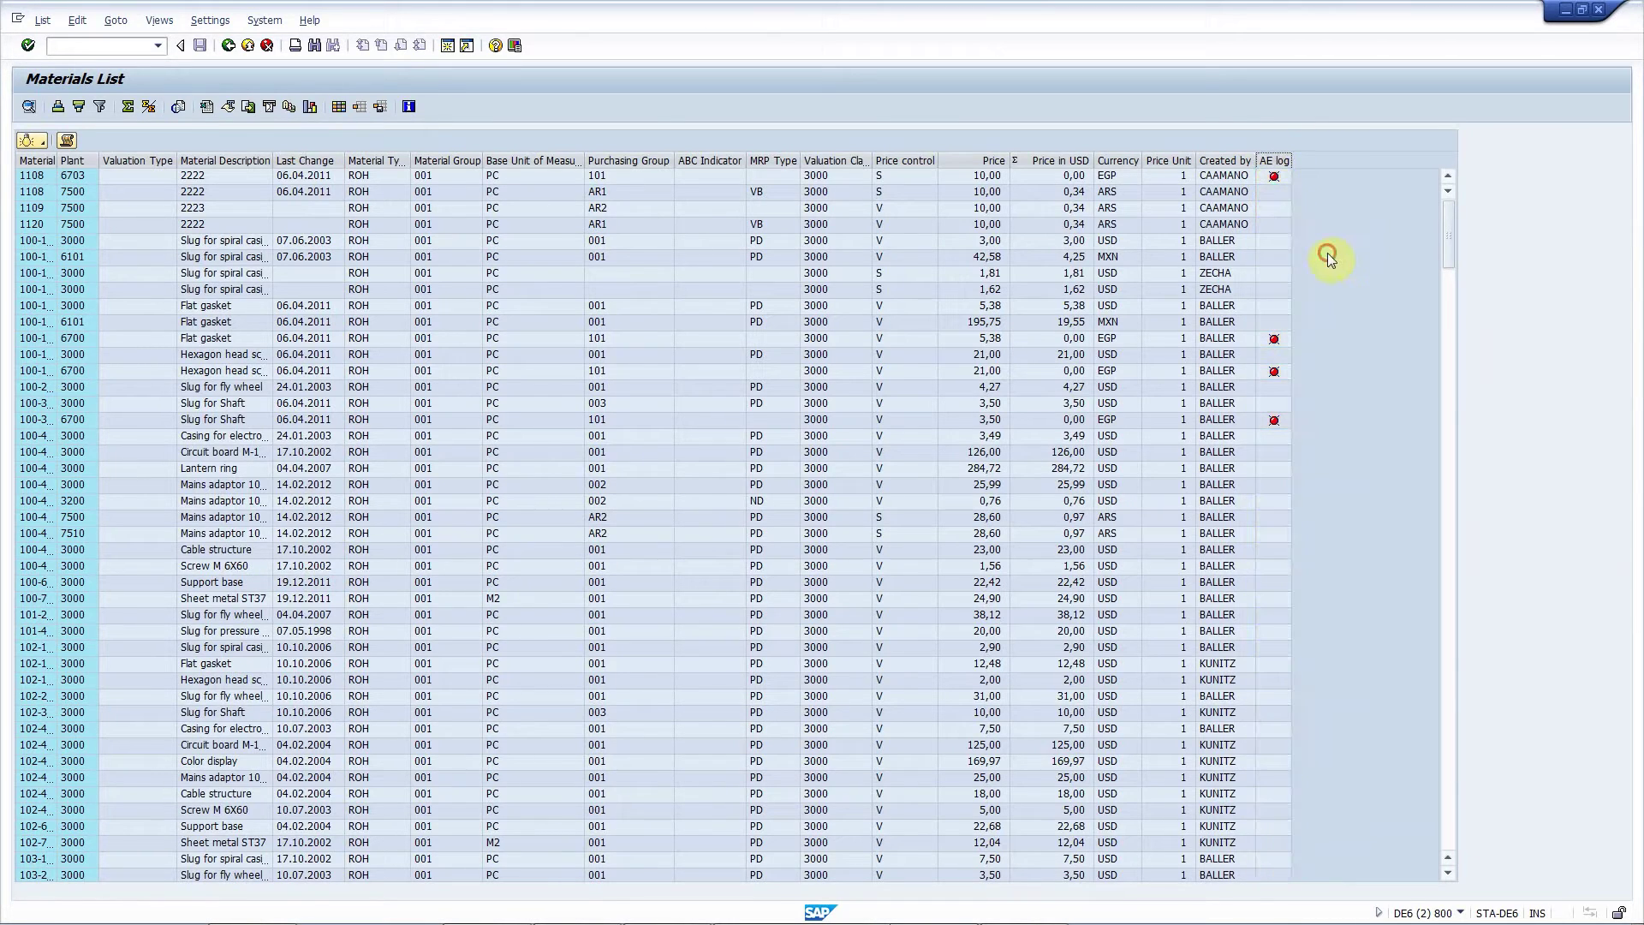
{"action": "left_click", "coordinate": [1275, 339]}
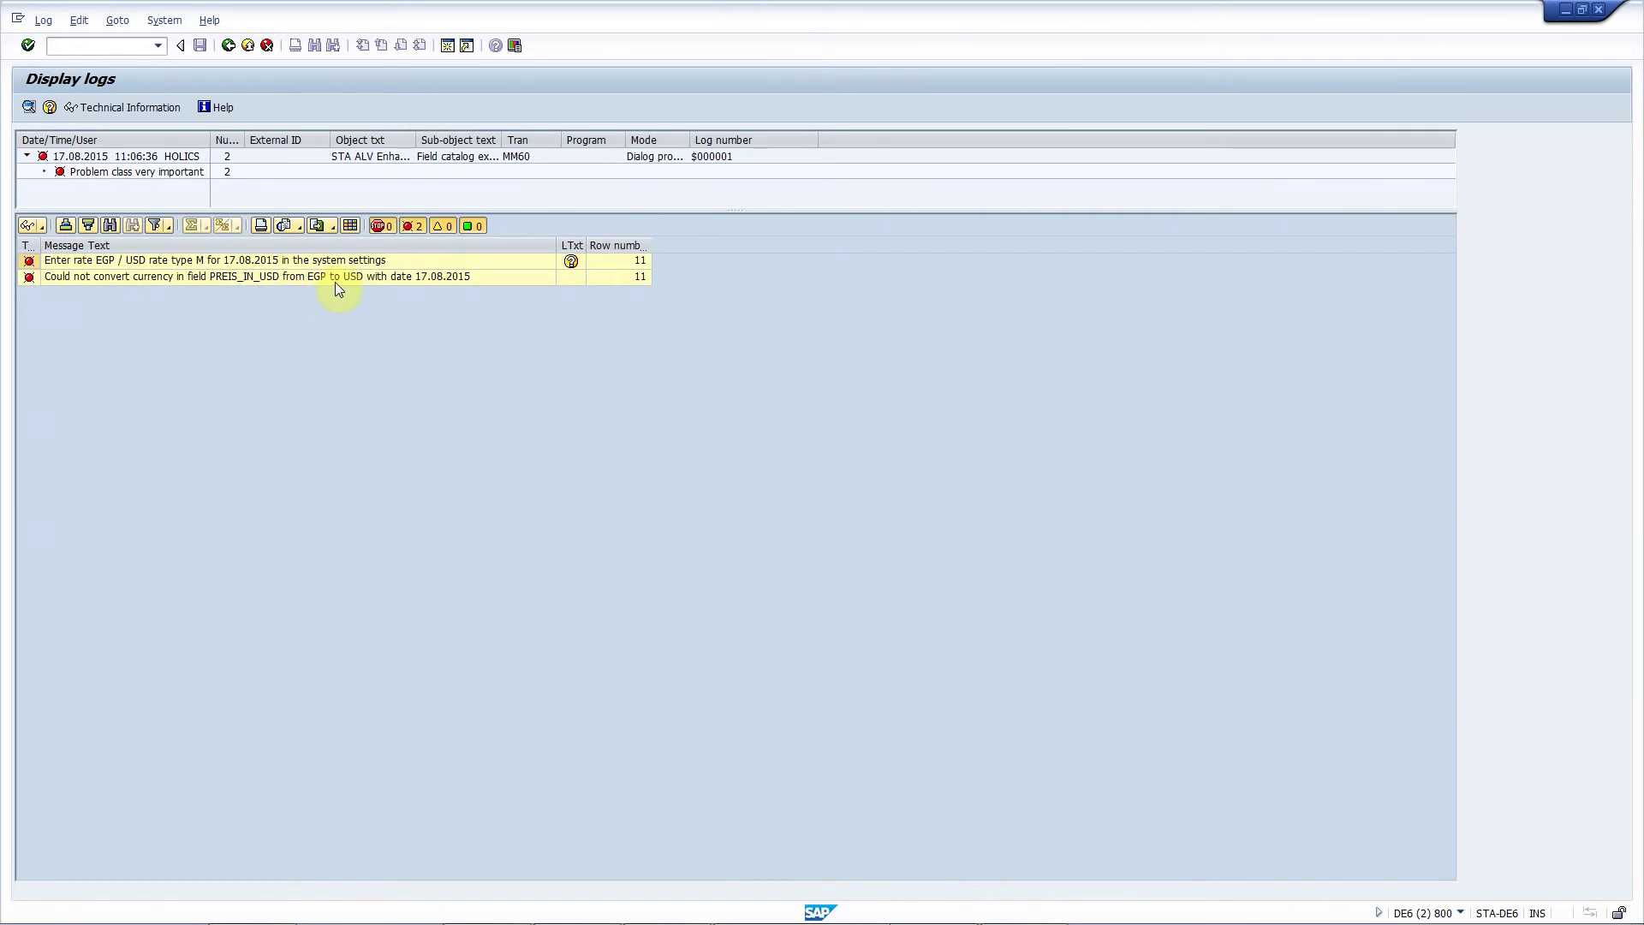
Back on the list, display the EGP currency cell's text via STA ALV Enhancer: Egyptian Pound.
{"action": "left_click", "coordinate": [229, 47]}
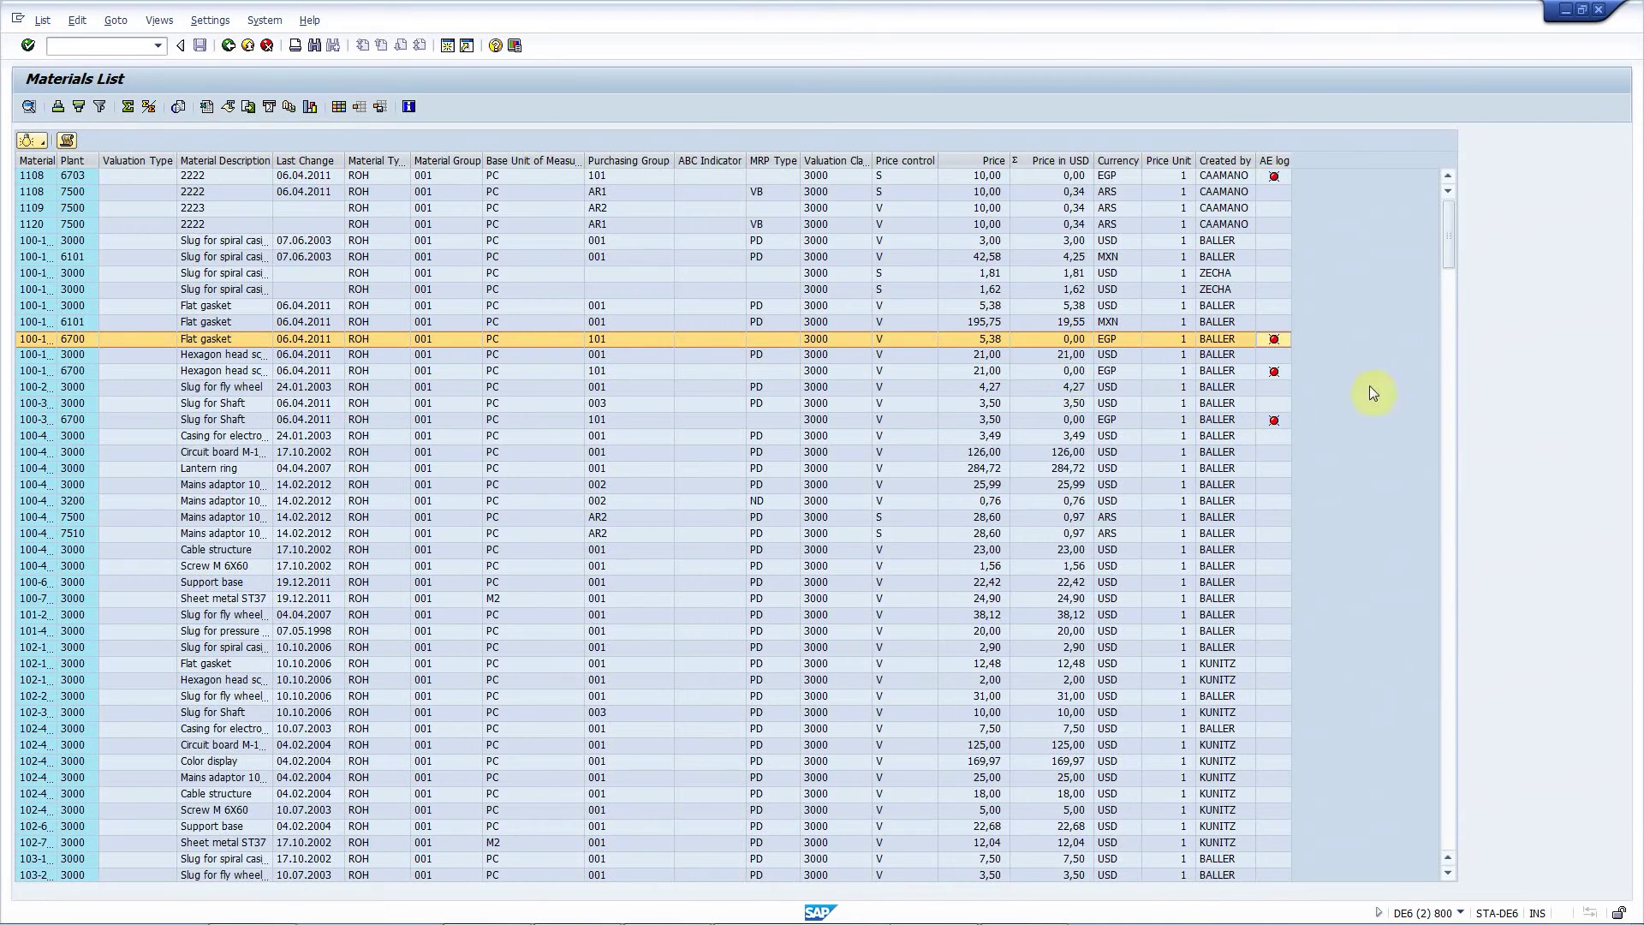
{"action": "left_click", "coordinate": [1127, 339]}
{"action": "right_click", "coordinate": [1129, 341]}
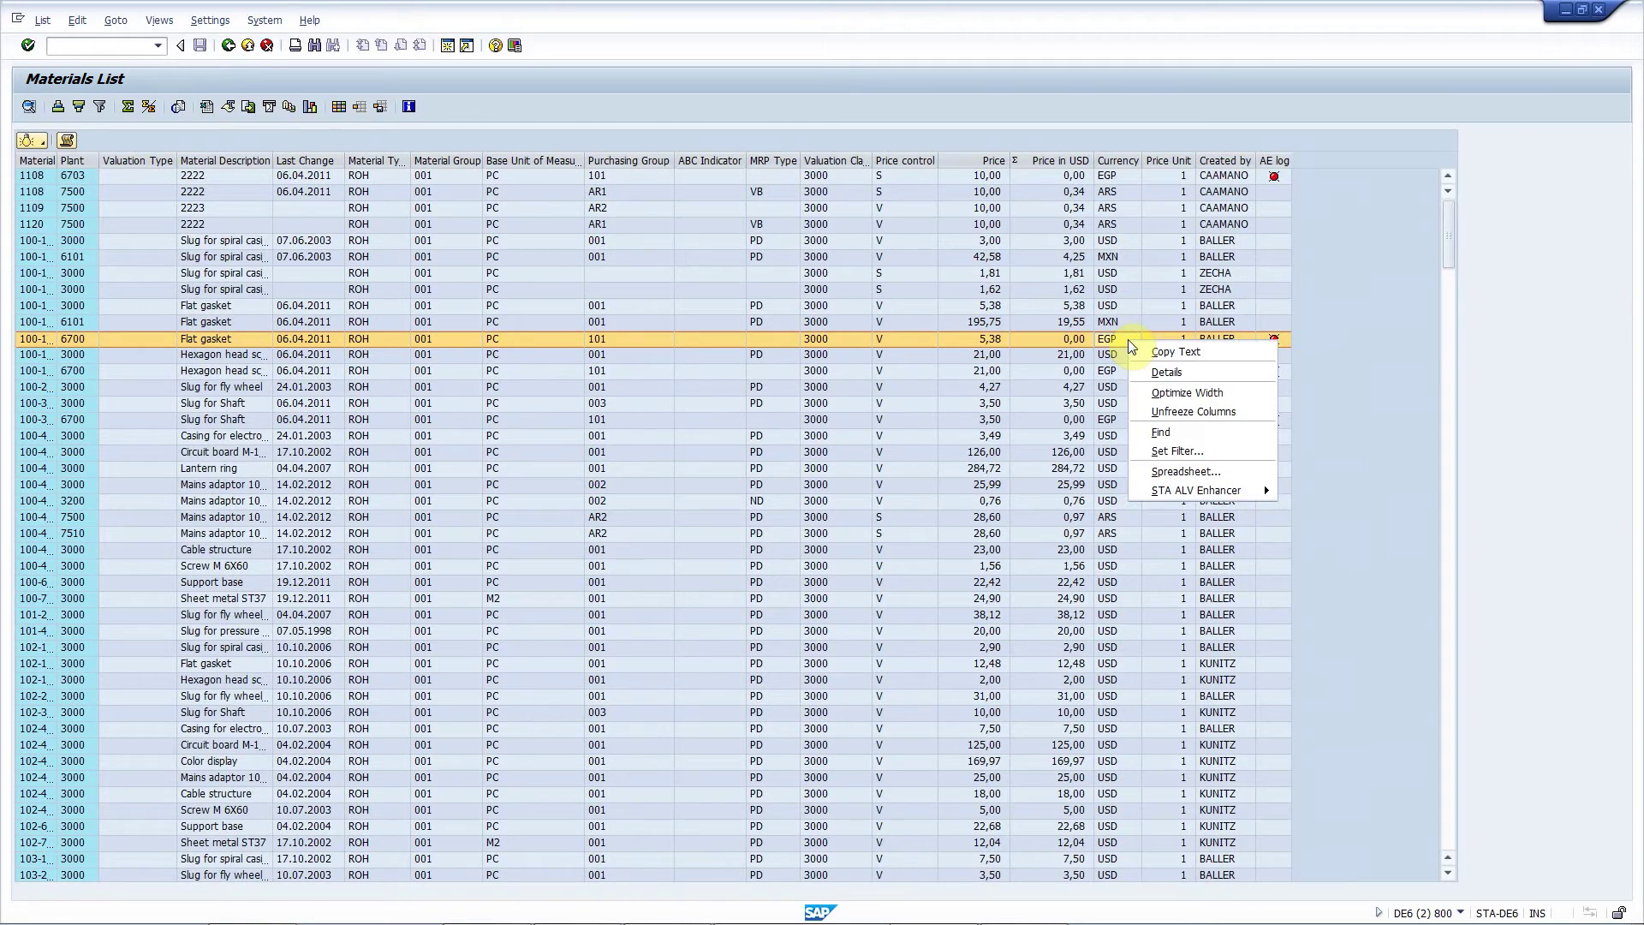
{"action": "mouse_move", "coordinate": [1197, 496]}
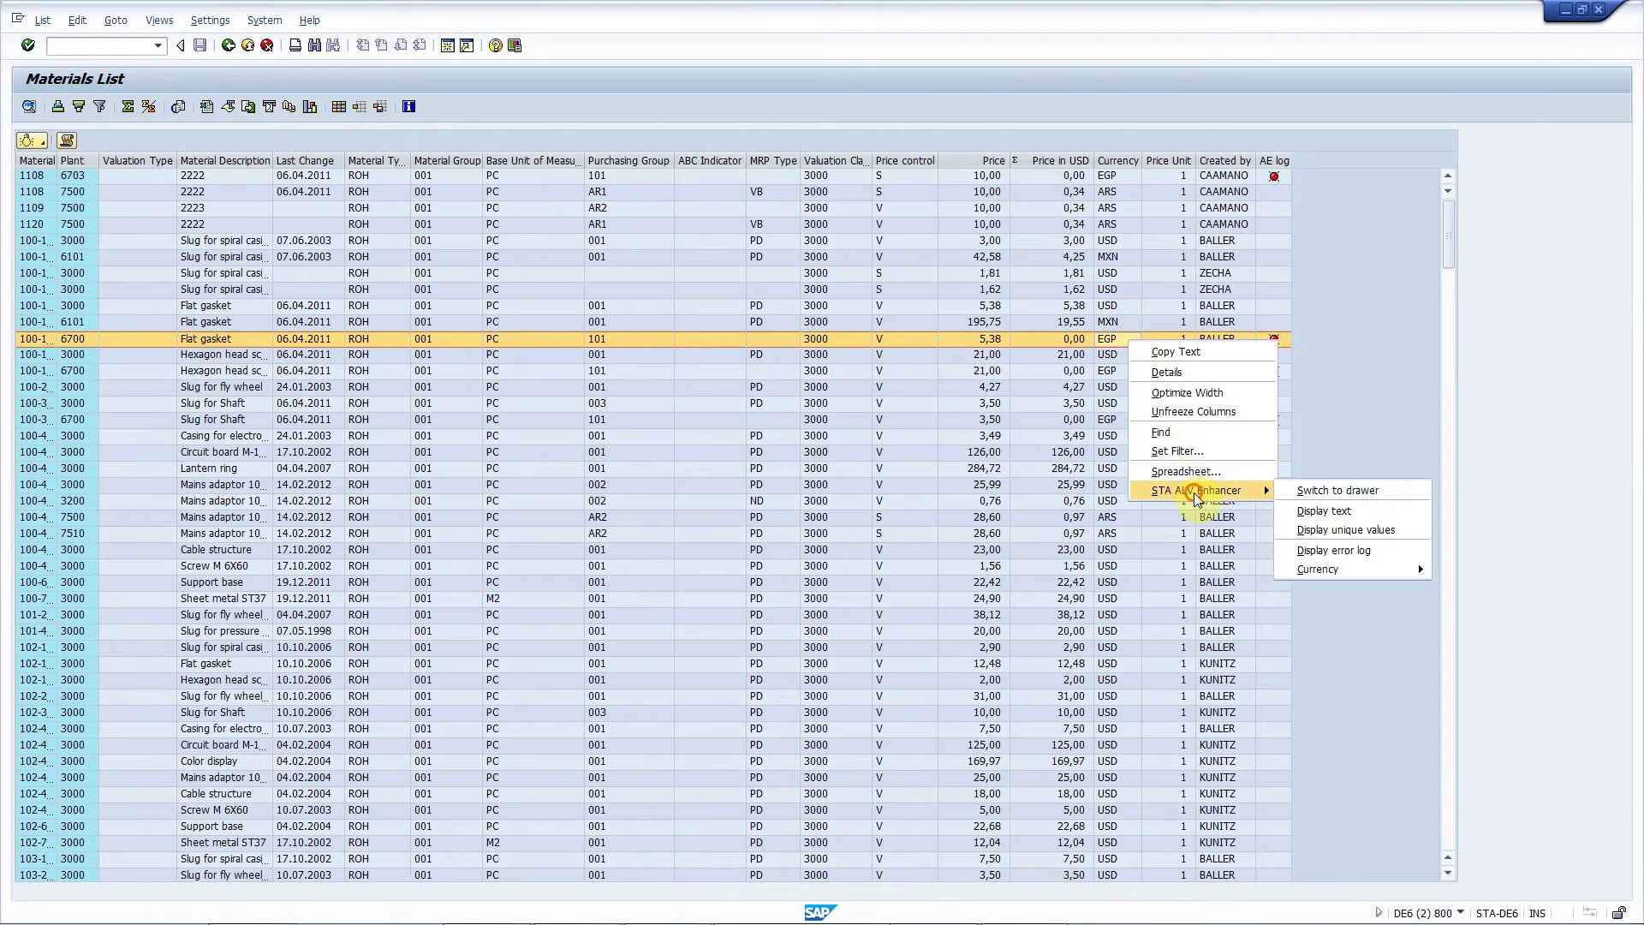
{"action": "left_click", "coordinate": [1353, 519]}
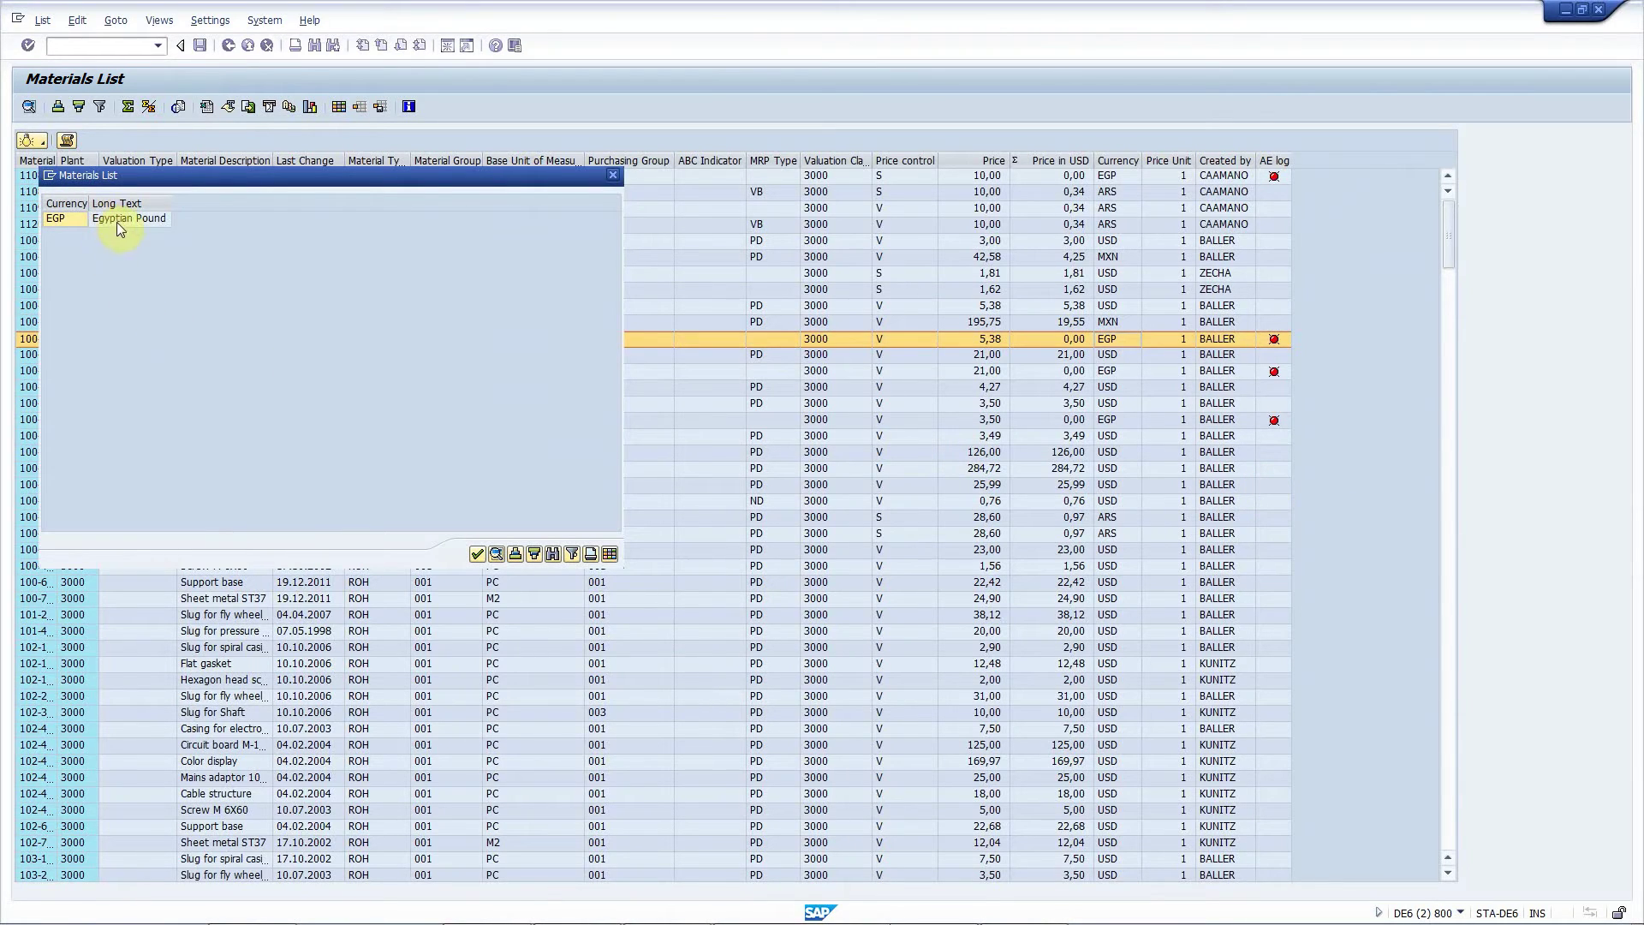
{"action": "left_click", "coordinate": [477, 554]}
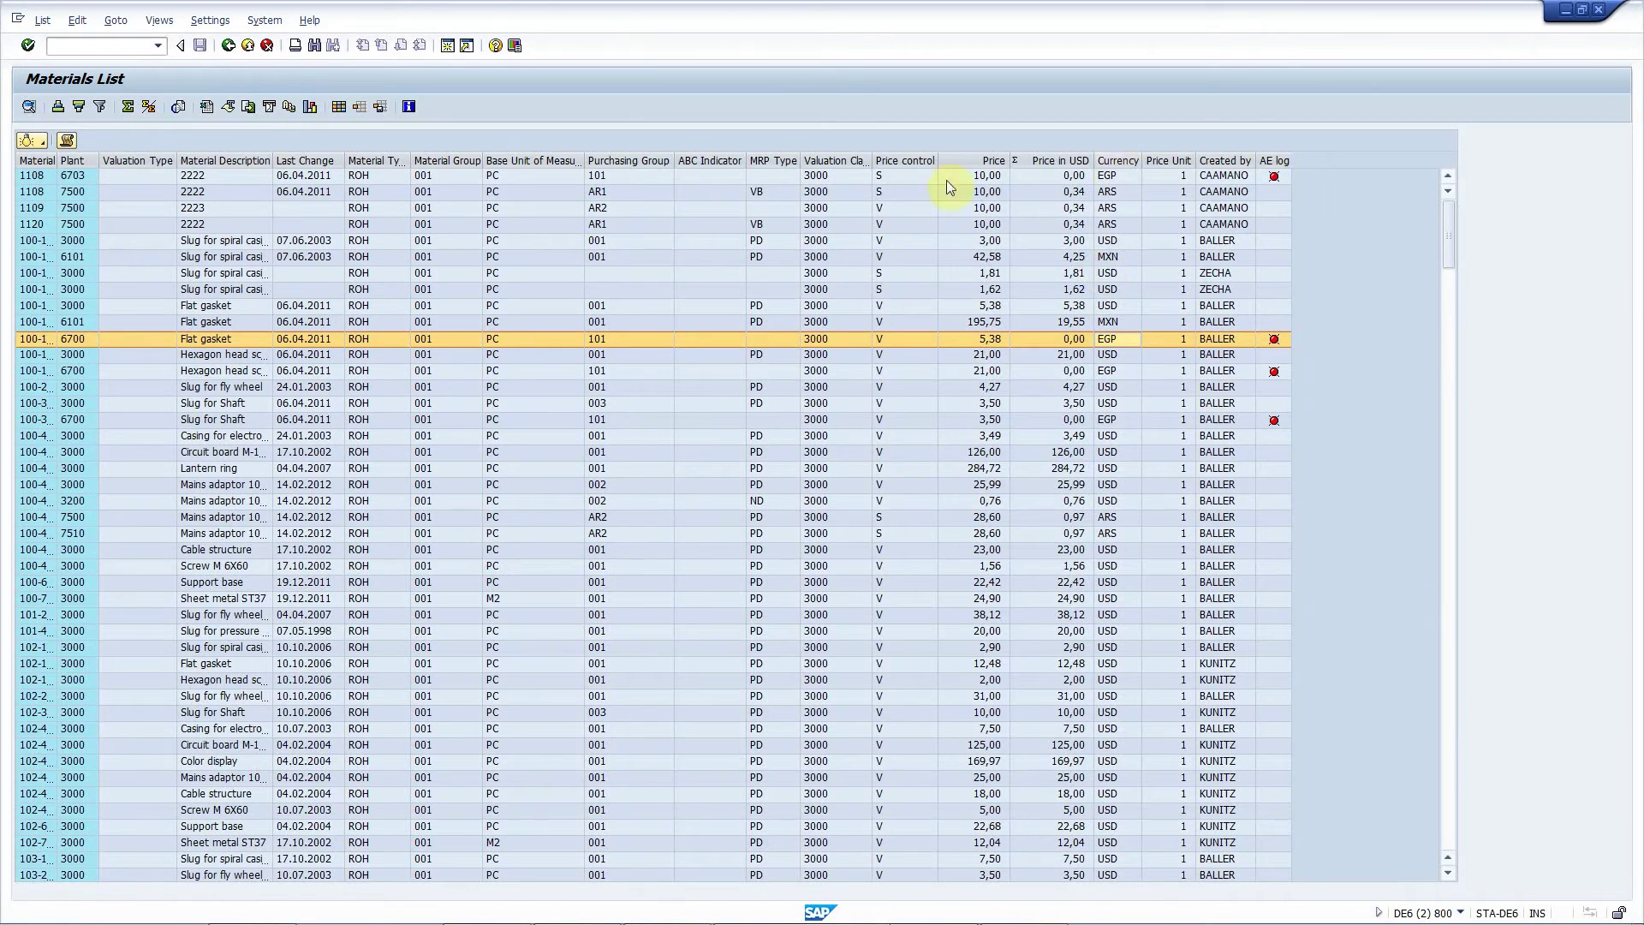
Tick Read text for WAERS in the field catalog extension to add a Currency text column.
{"action": "left_click", "coordinate": [41, 140]}
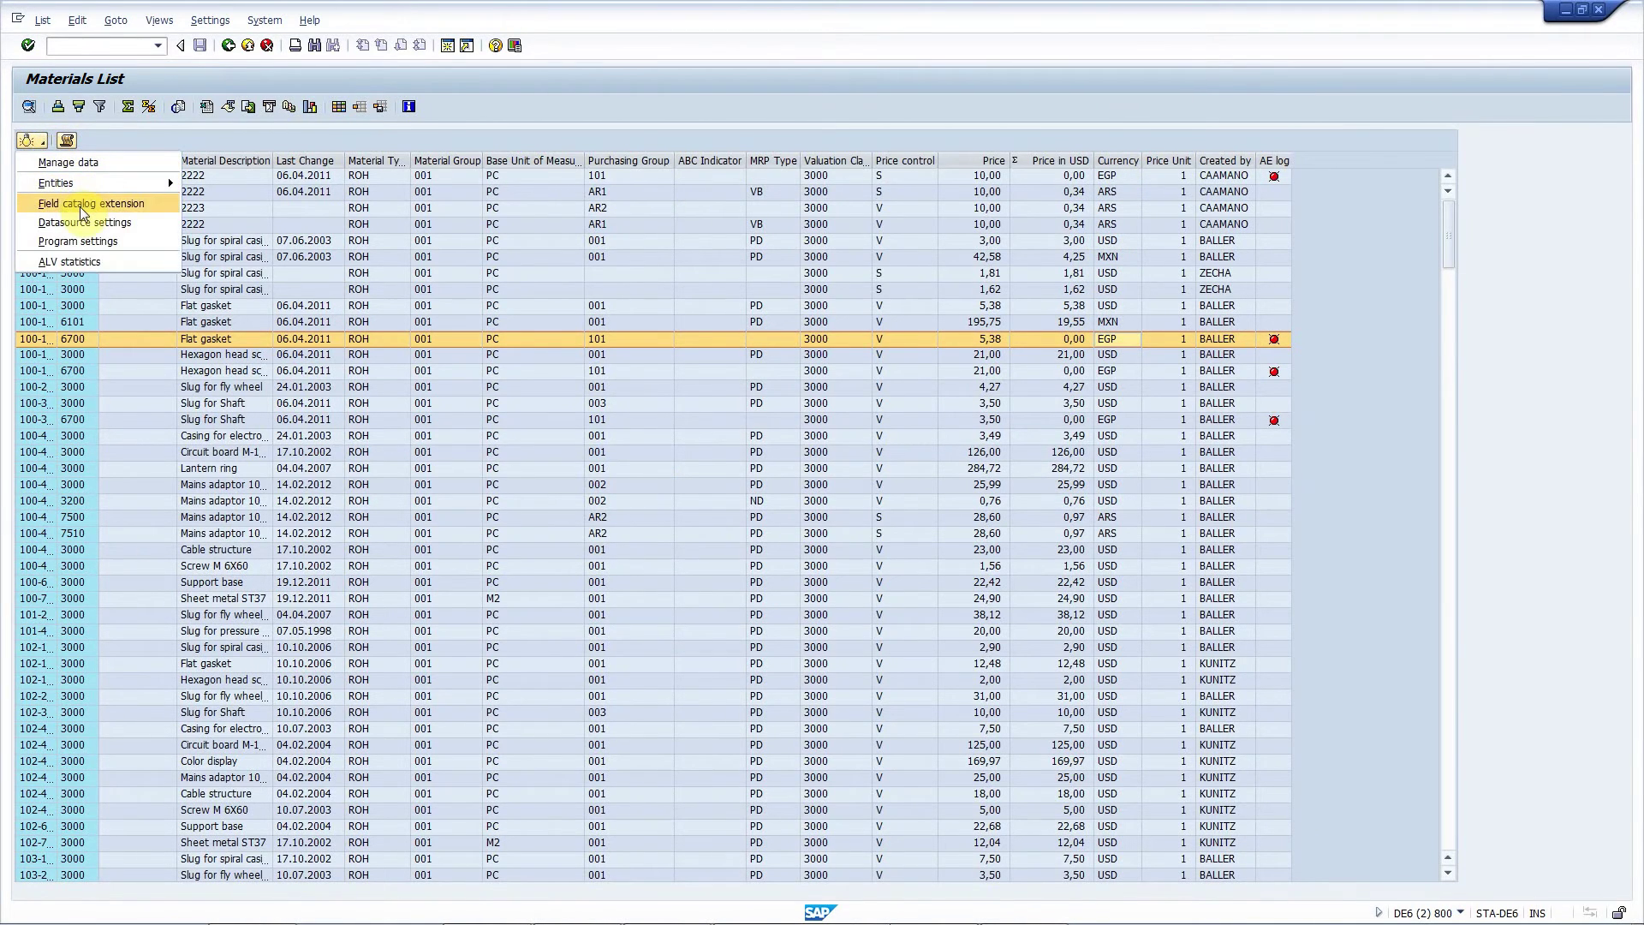
{"action": "left_click", "coordinate": [82, 206]}
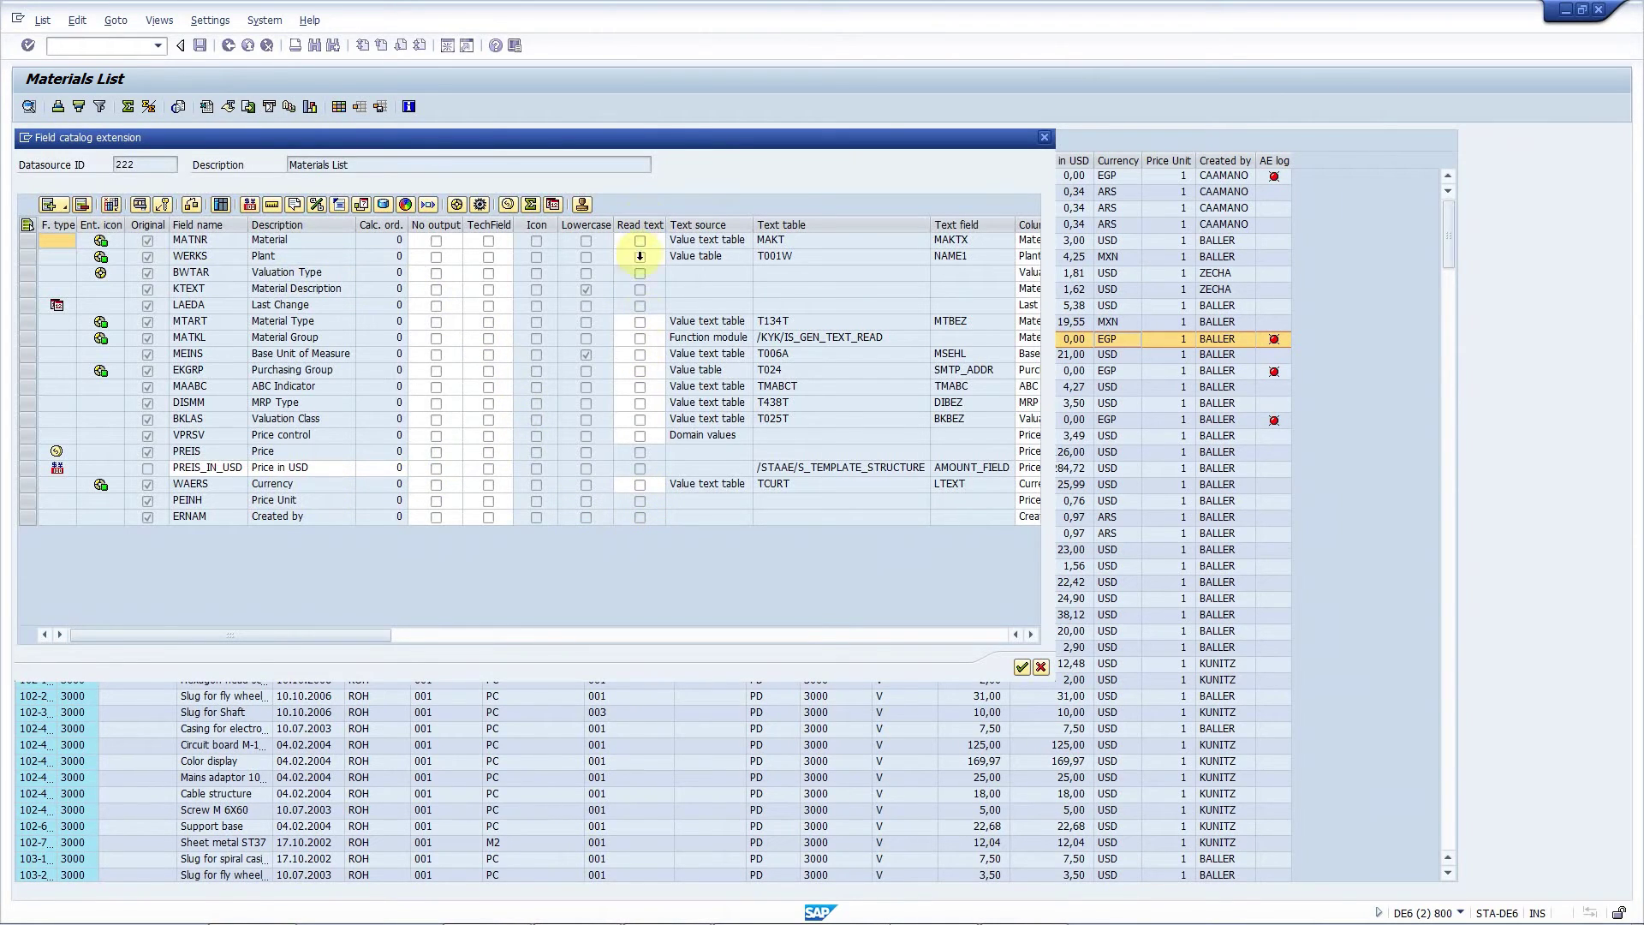
{"action": "left_click", "coordinate": [640, 485]}
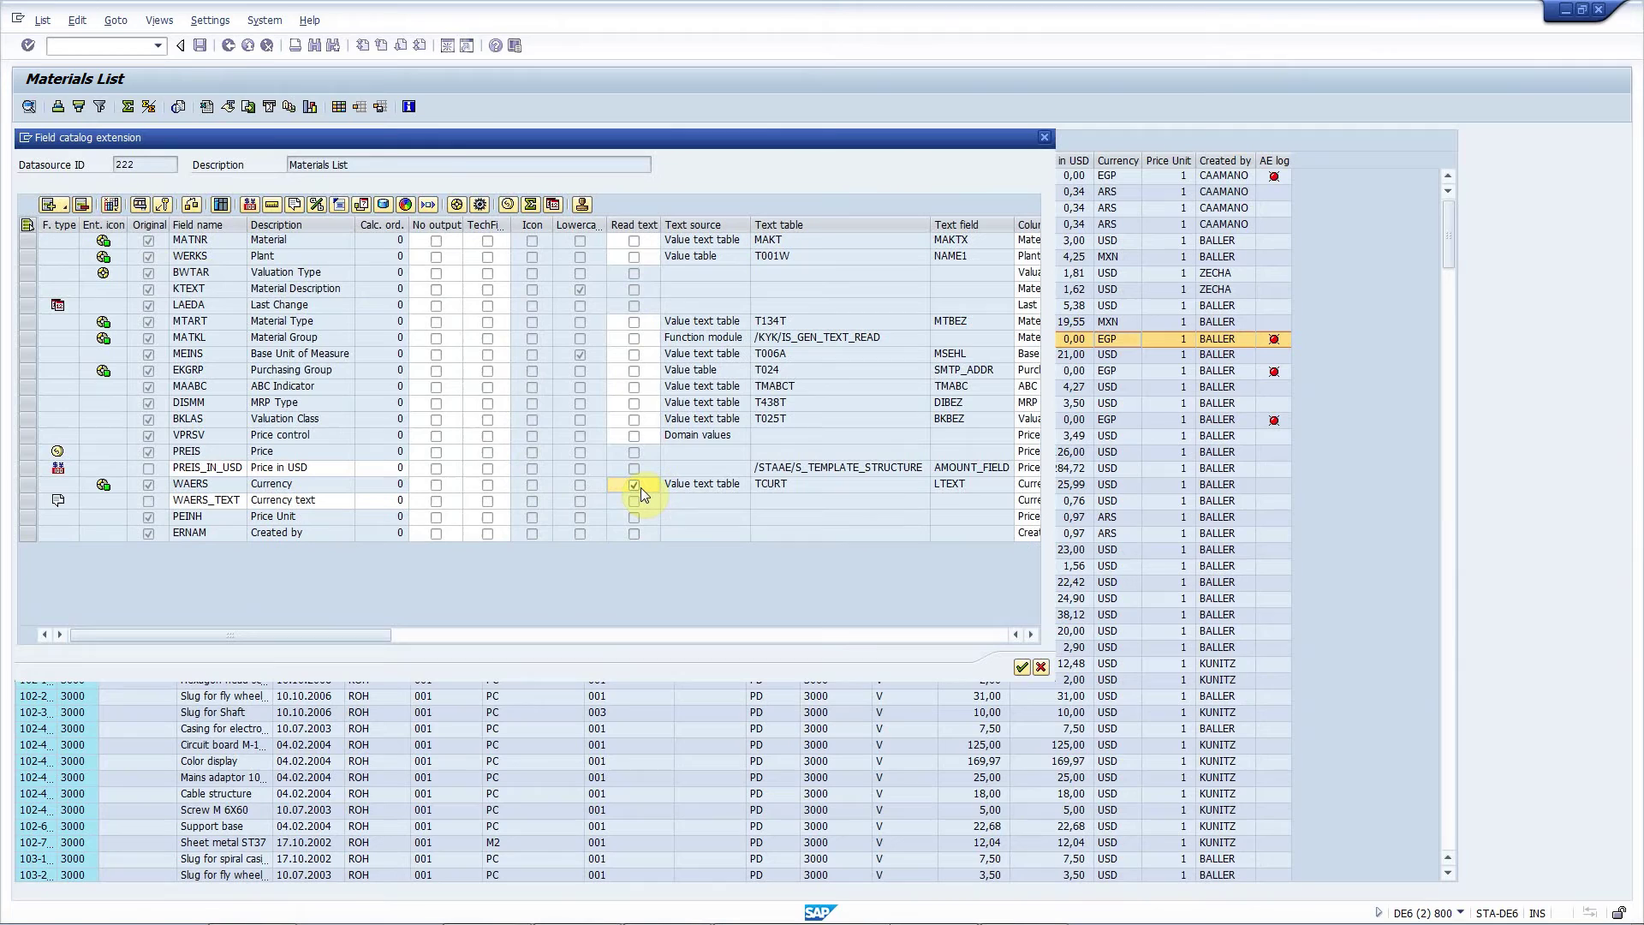
{"action": "left_click", "coordinate": [1022, 667]}
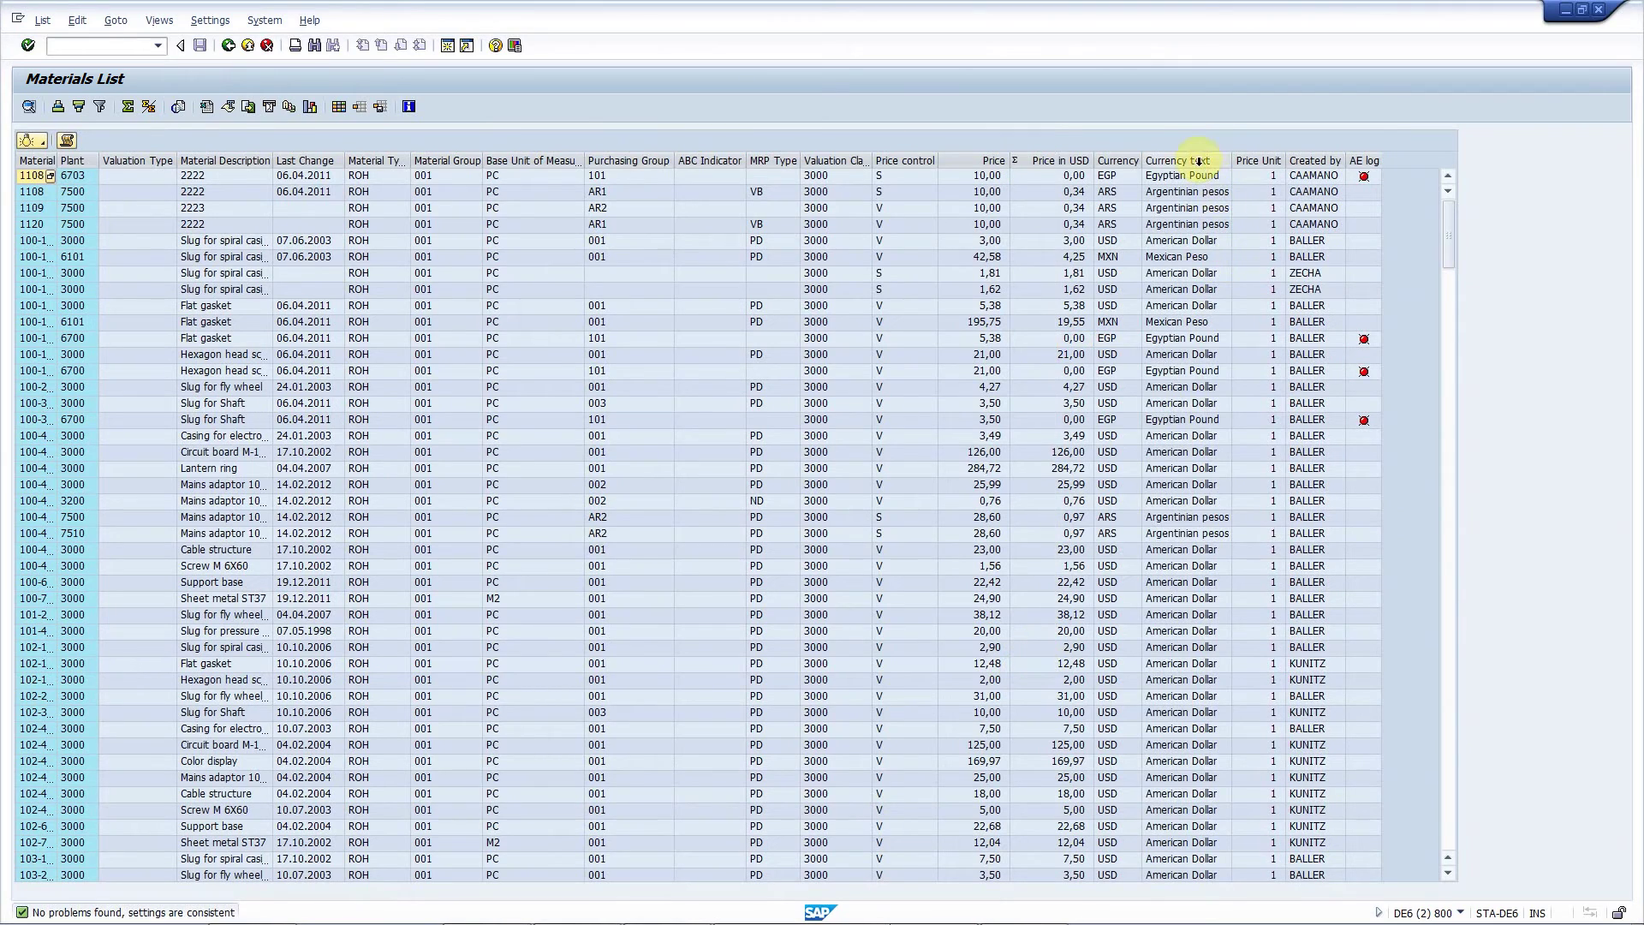
{"action": "left_click", "coordinate": [1194, 161]}
{"action": "left_click", "coordinate": [1206, 354]}
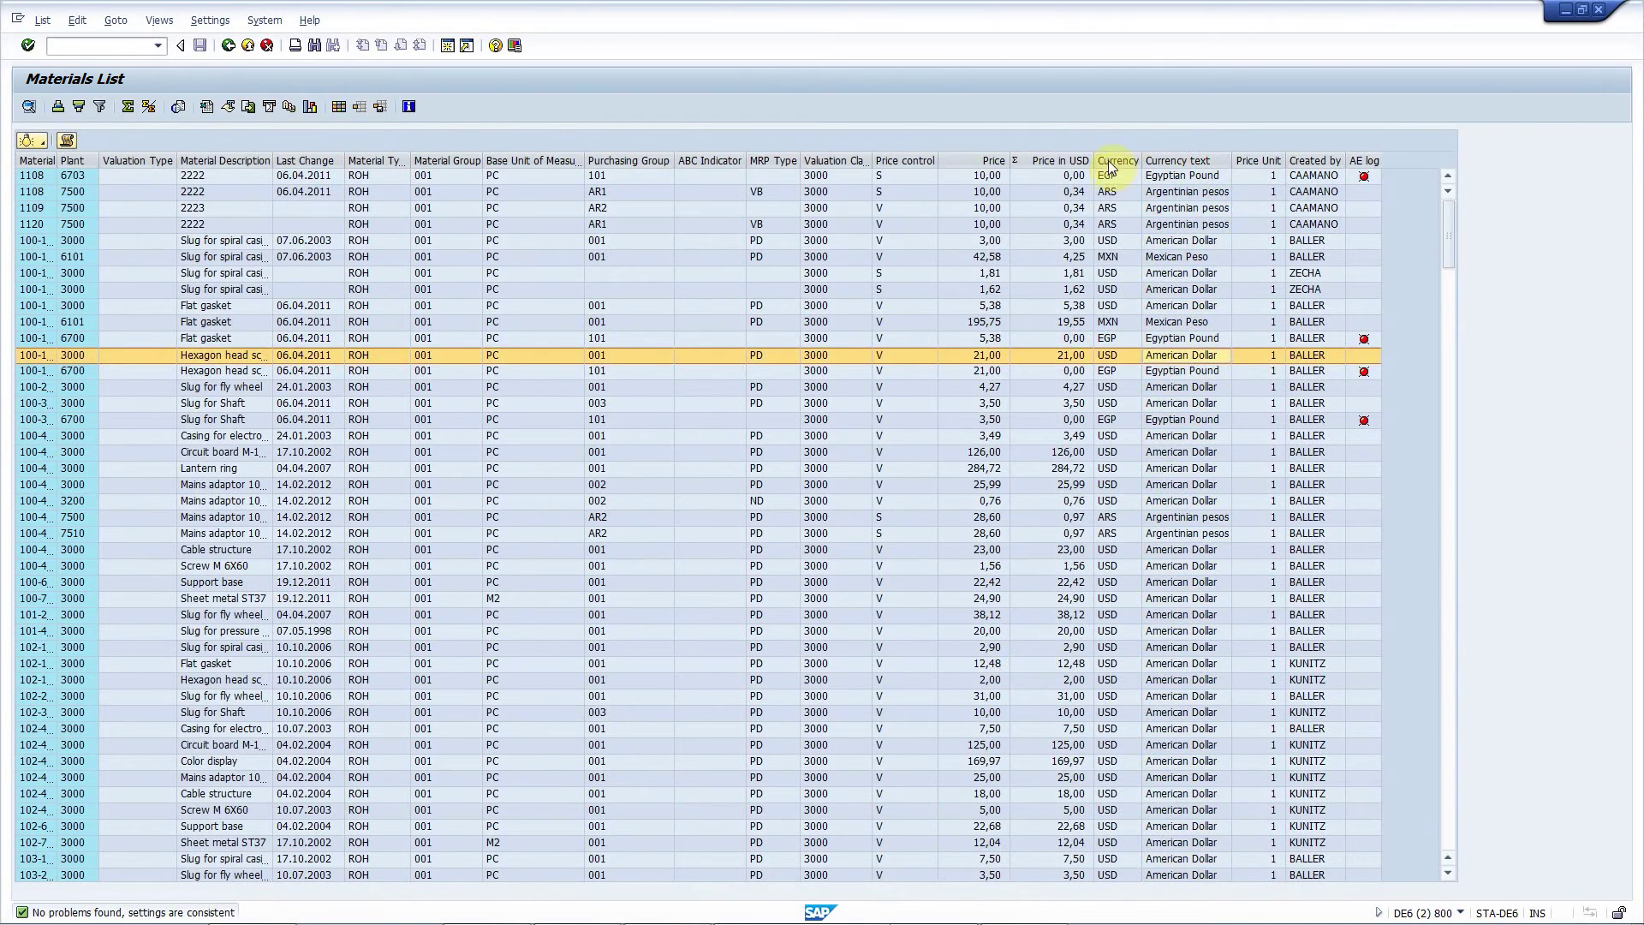
{"action": "left_click", "coordinate": [1182, 469]}
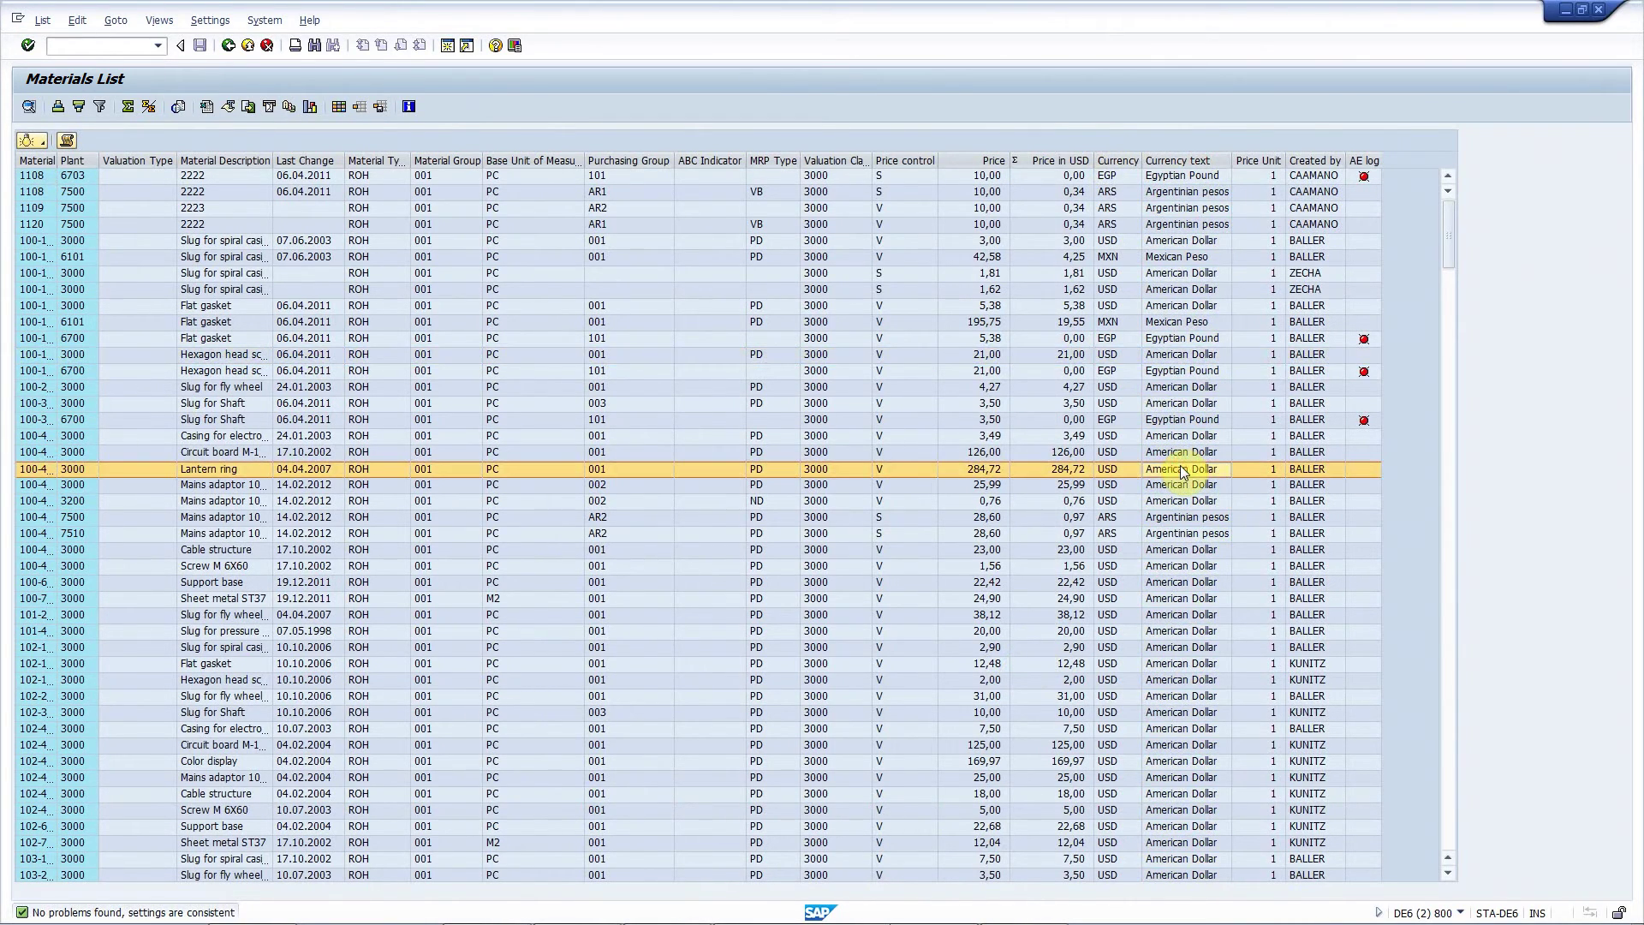